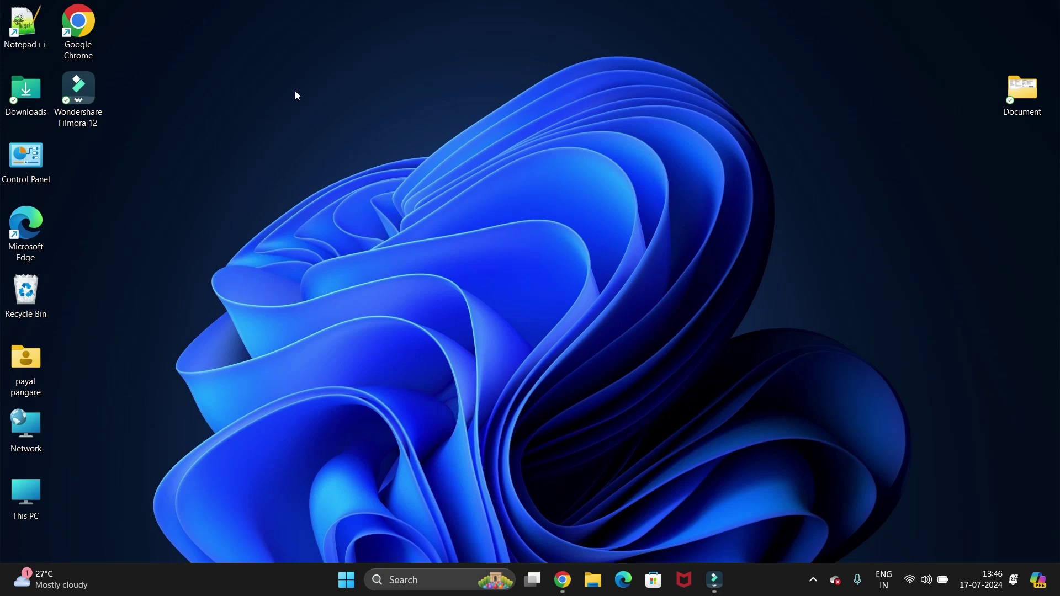
# - Launch Google Chrome in a maximized window and search the web for selenium
pyautogui.doubleClick(83, 28)
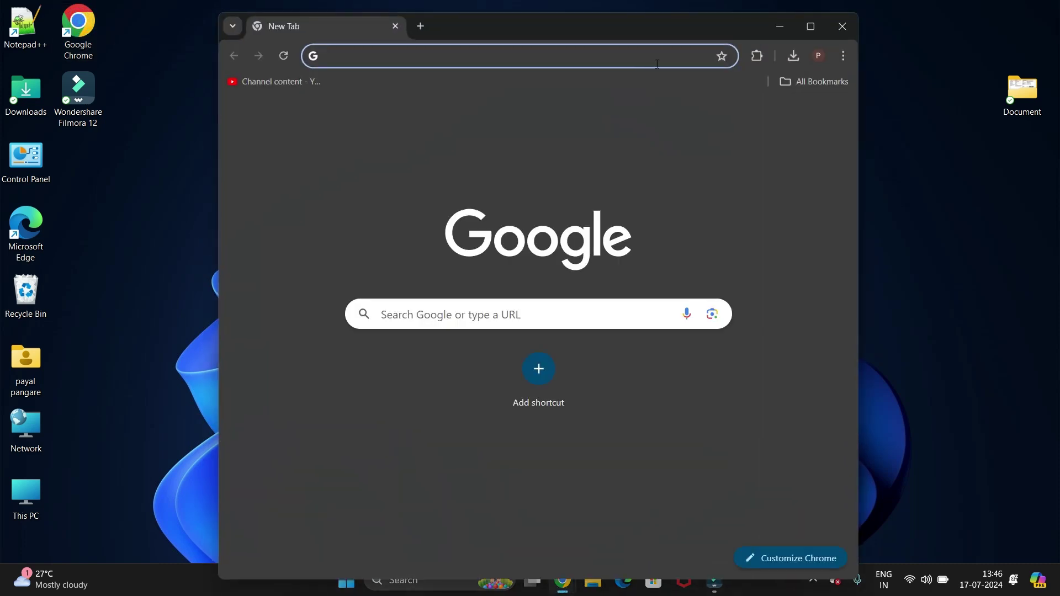
pyautogui.click(811, 26)
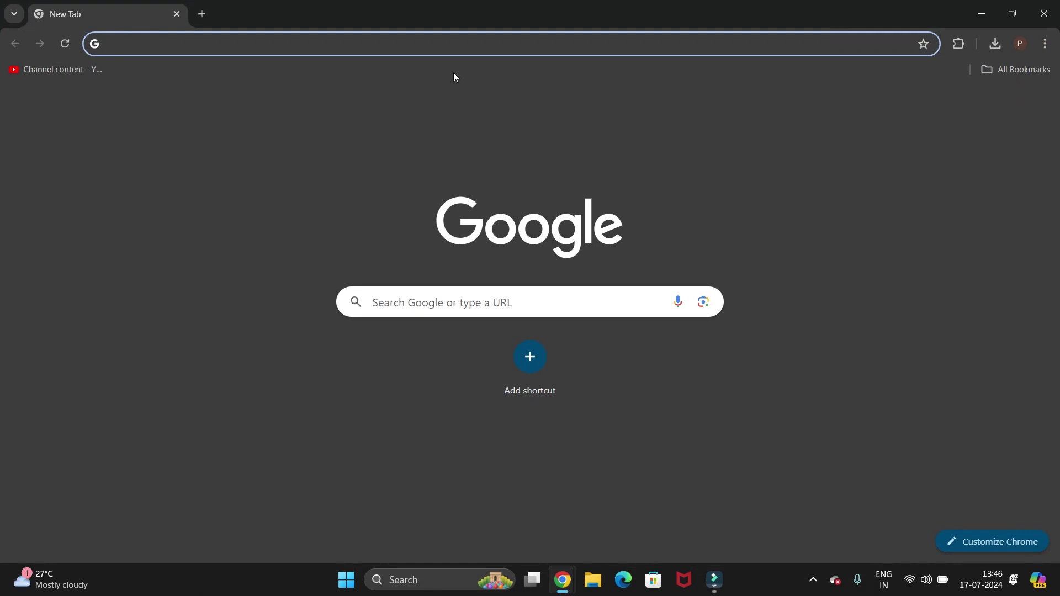
pyautogui.write('selen')
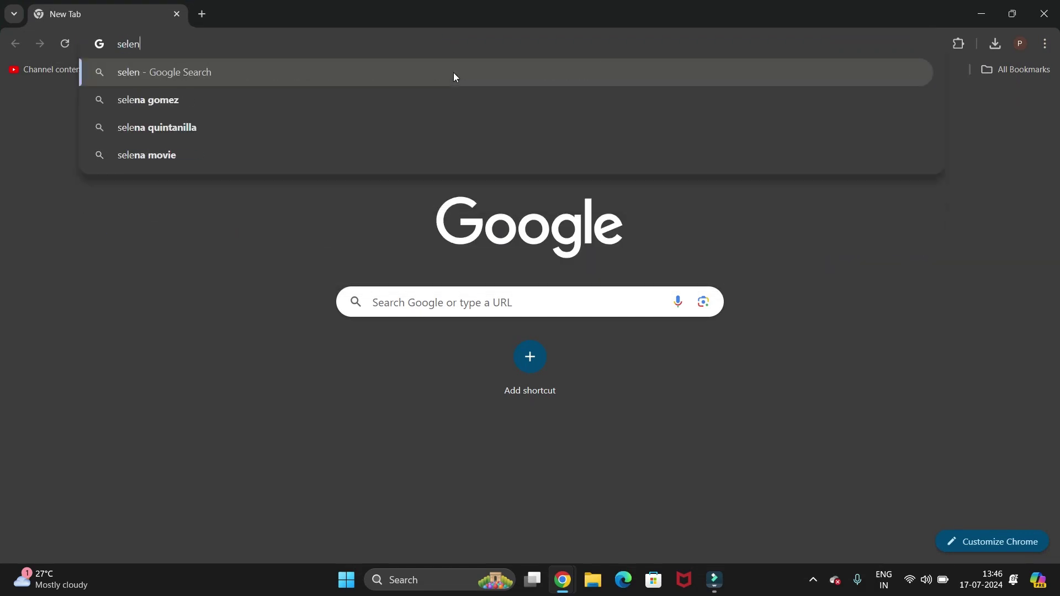
pyautogui.write('ium')
pyautogui.press('Return')
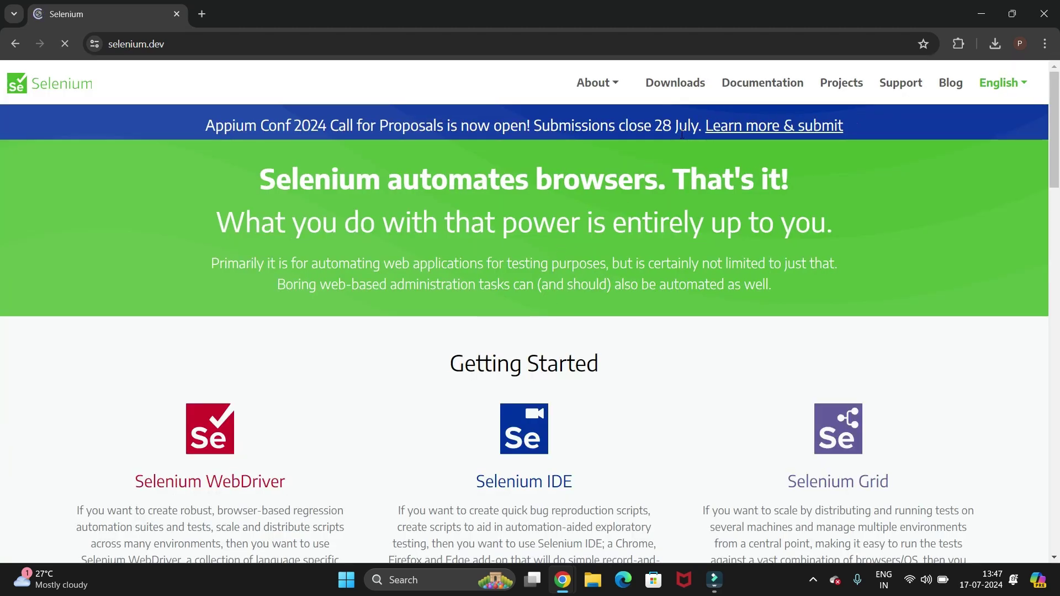
# - Go to the Selenium site's Downloads page and examine the WebDriver language bindings
pyautogui.click(678, 89)
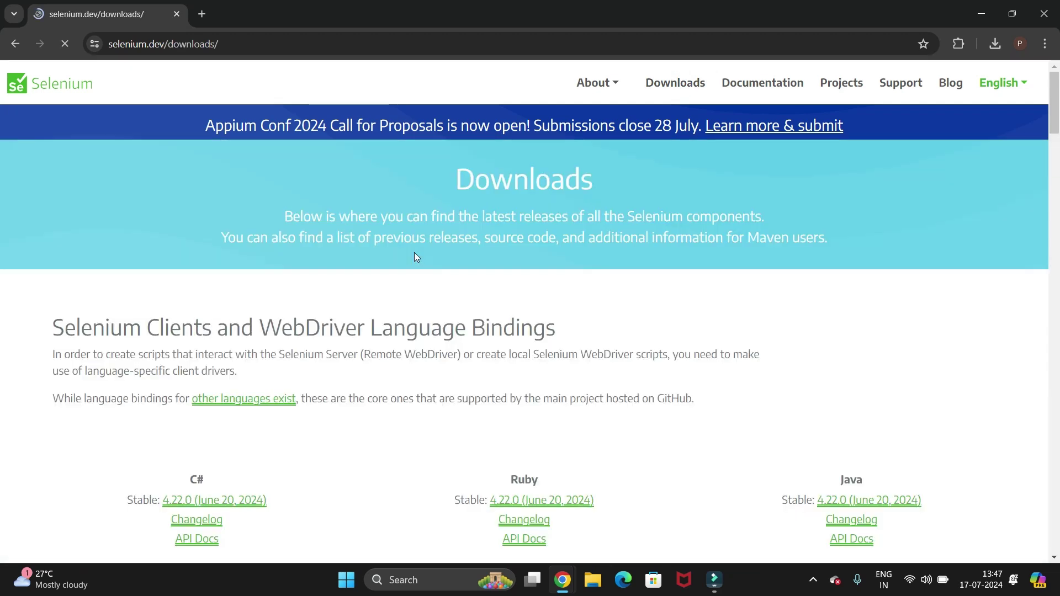
pyautogui.scroll(-3, 417, 257)
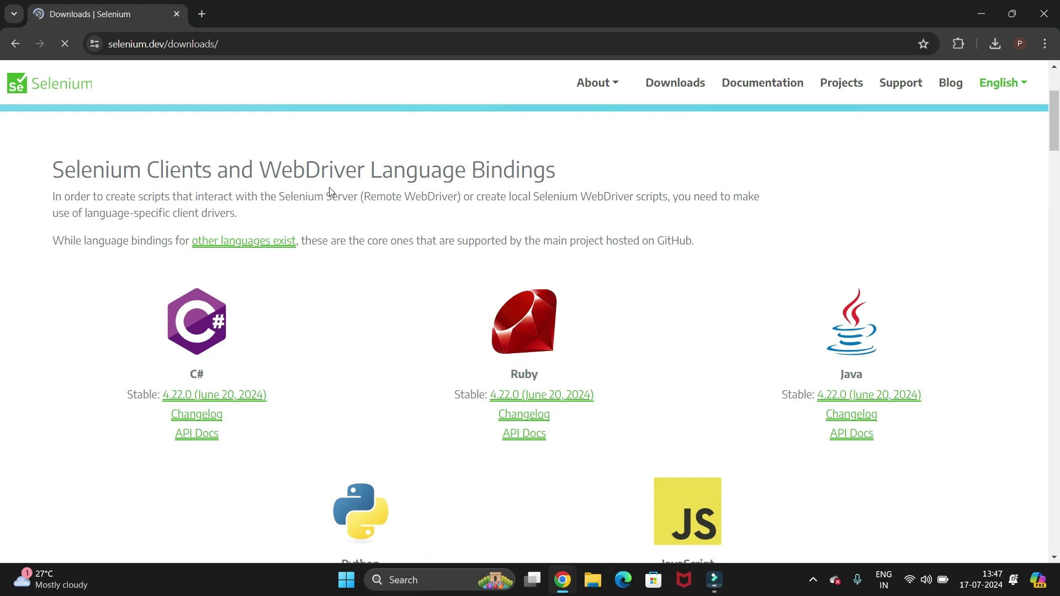
pyautogui.scroll(-2, 551, 293)
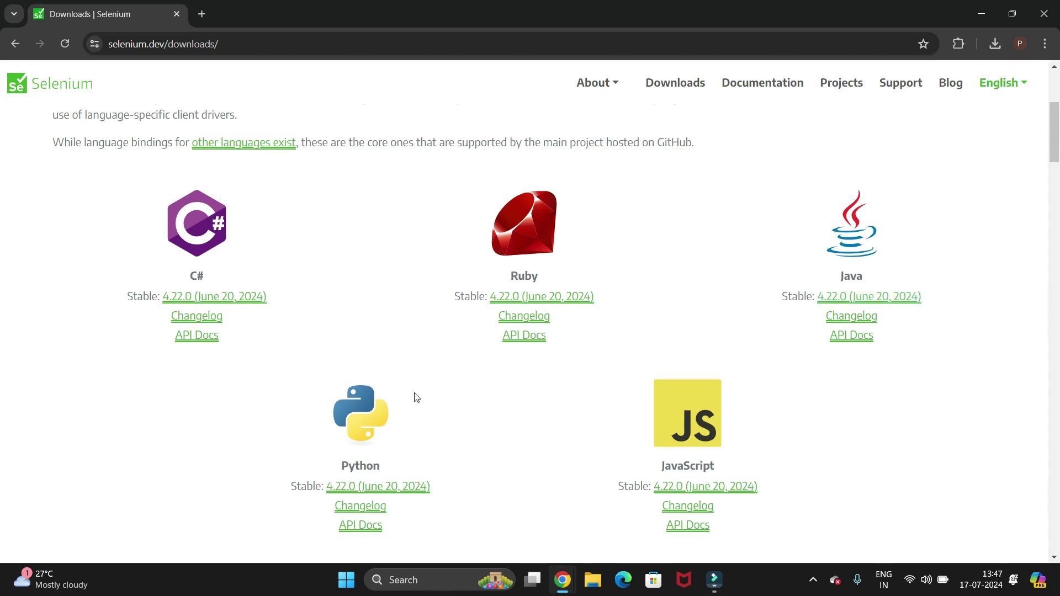
pyautogui.scroll(-2, 417, 397)
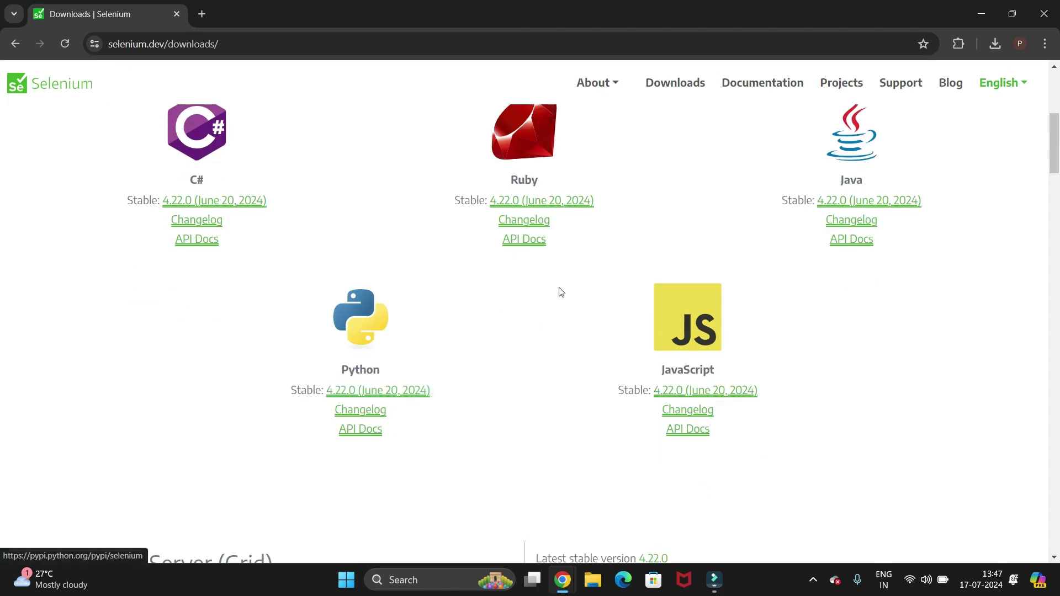
pyautogui.scroll(-4, 561, 290)
pyautogui.scroll(4, 561, 291)
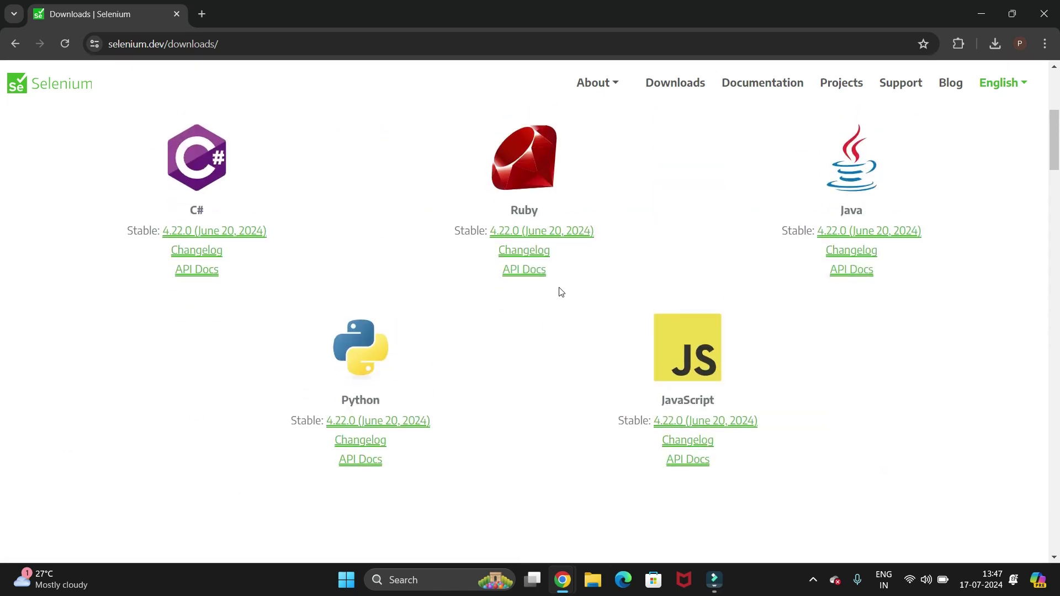
# - Expand the Browsers list under Platforms Supported by Selenium and review the supported browsers
pyautogui.scroll(-8, 561, 292)
pyautogui.scroll(4, 561, 292)
pyautogui.scroll(-4, 561, 292)
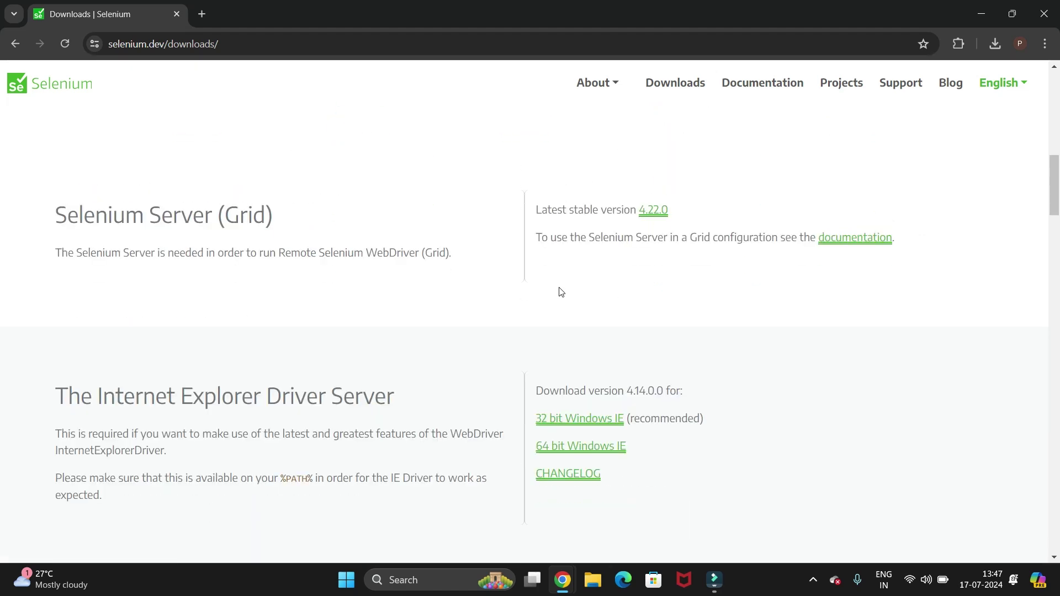
pyautogui.scroll(-9, 472, 414)
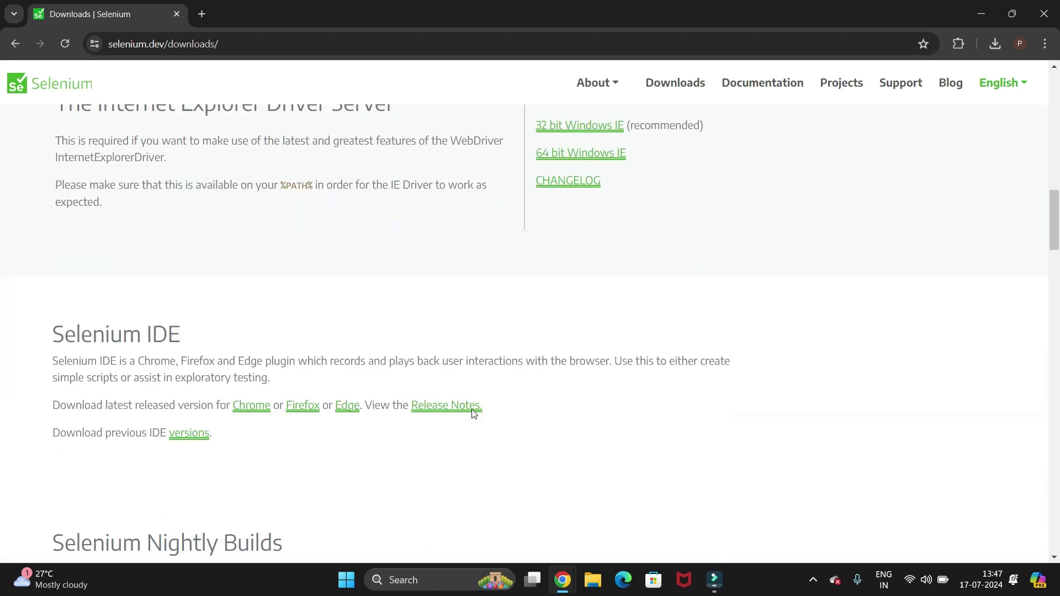
pyautogui.scroll(-17, 473, 414)
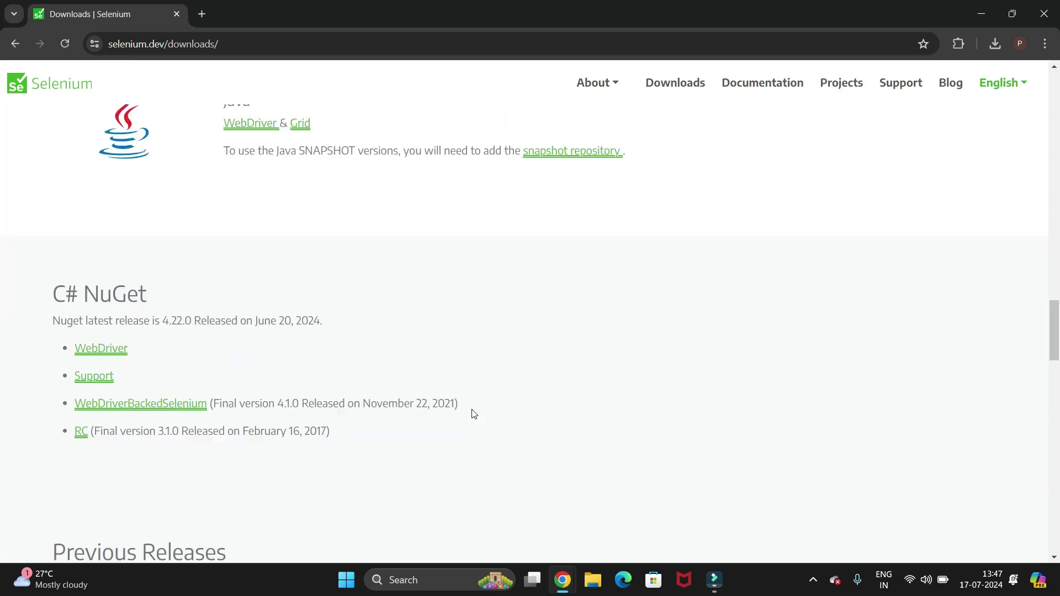
pyautogui.scroll(-9, 473, 414)
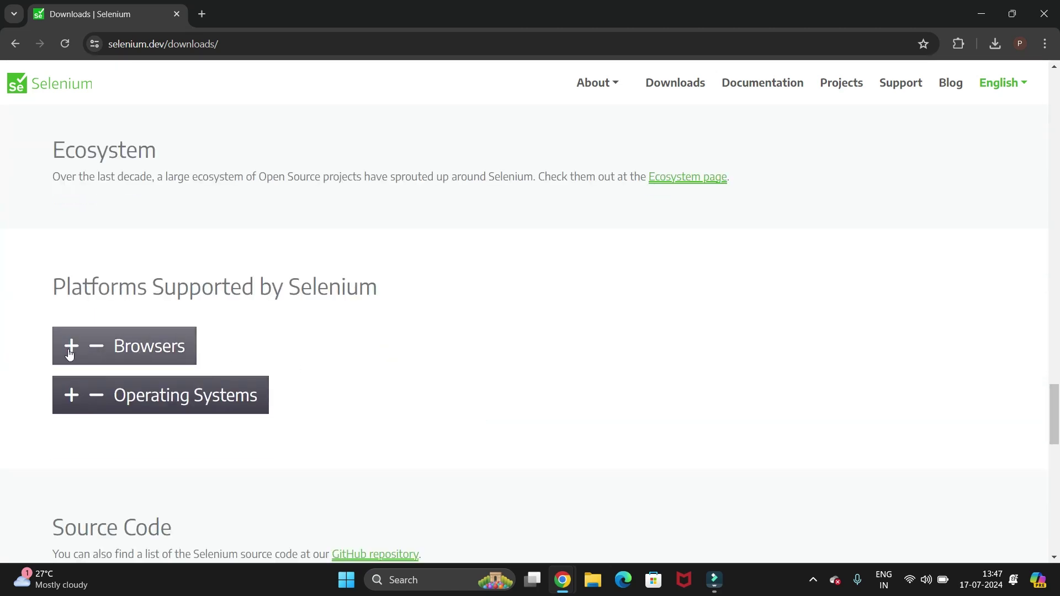
pyautogui.click(150, 352)
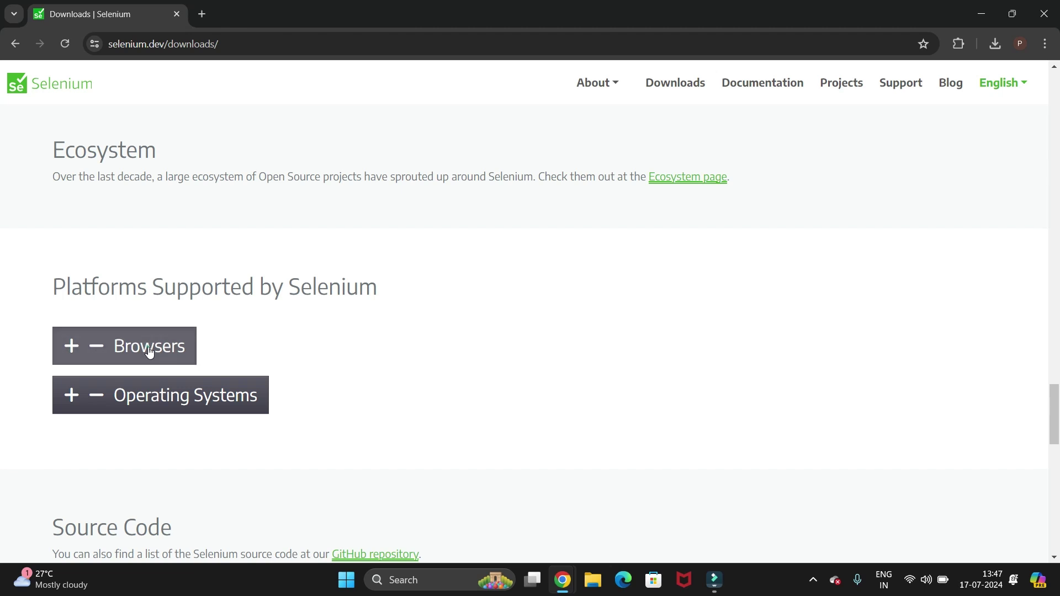
pyautogui.scroll(-1, 359, 414)
pyautogui.scroll(-2, 360, 412)
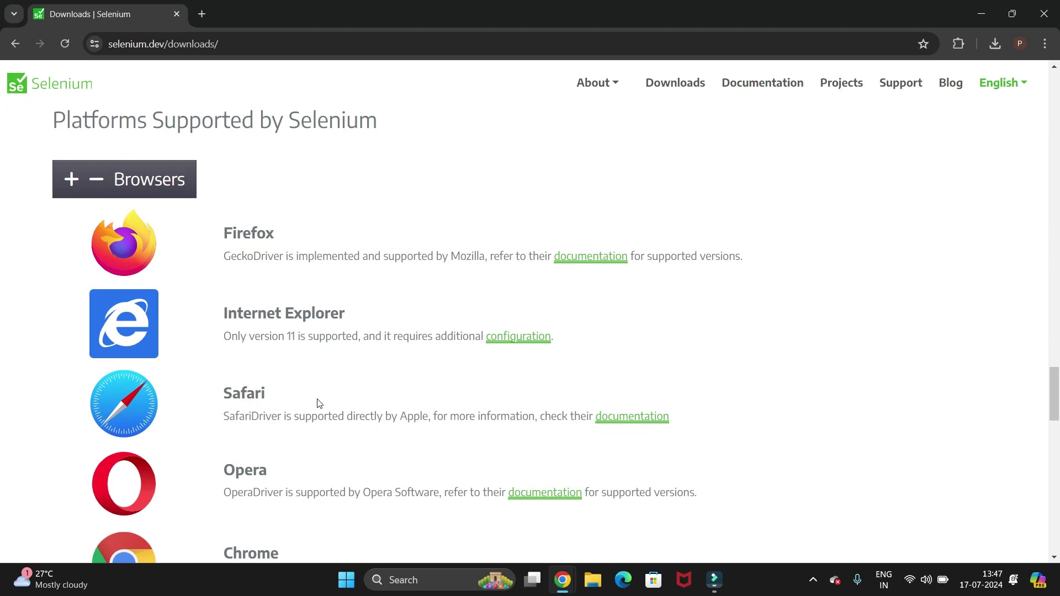
pyautogui.scroll(-2, 317, 404)
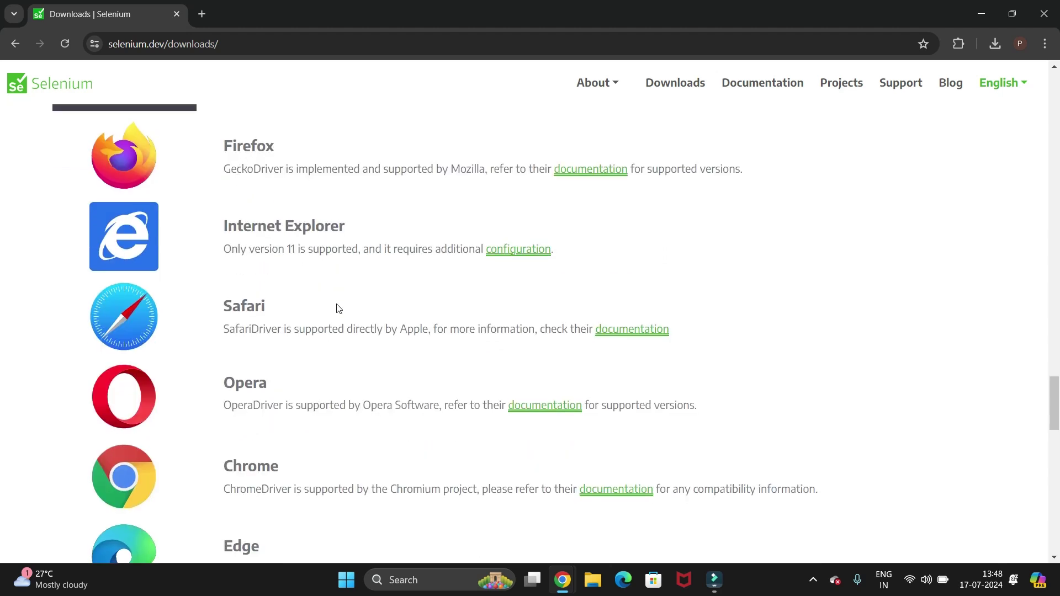
pyautogui.scroll(-2, 310, 342)
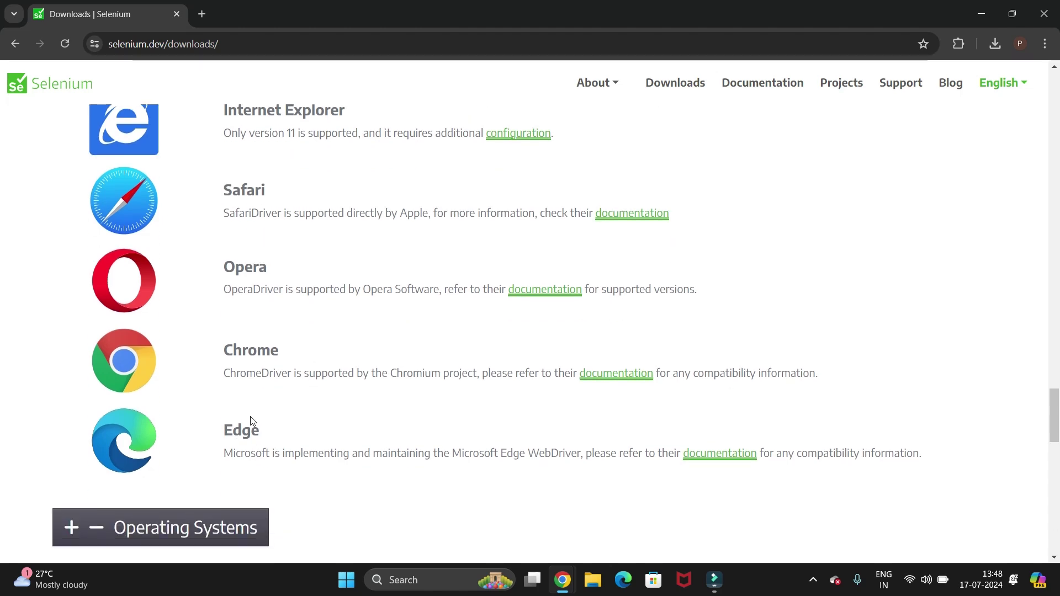
pyautogui.scroll(4, 396, 425)
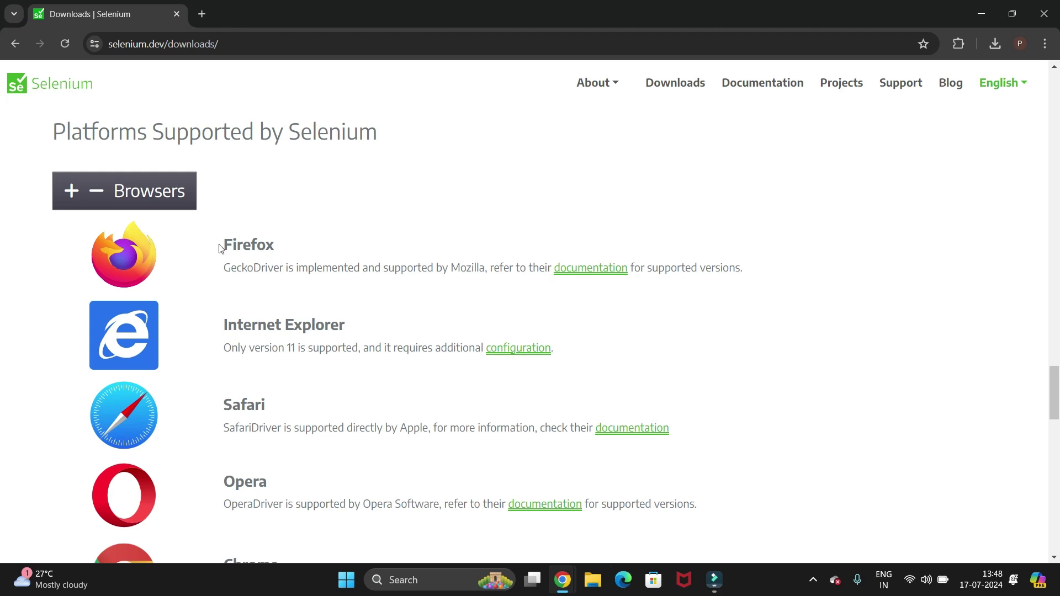
# - Open the GeckoDriver documentation linked in the Firefox entry of the supported browsers
pyautogui.moveTo(223, 246); pyautogui.dragTo(282, 249)
pyautogui.click(616, 310)
pyautogui.click(582, 272)
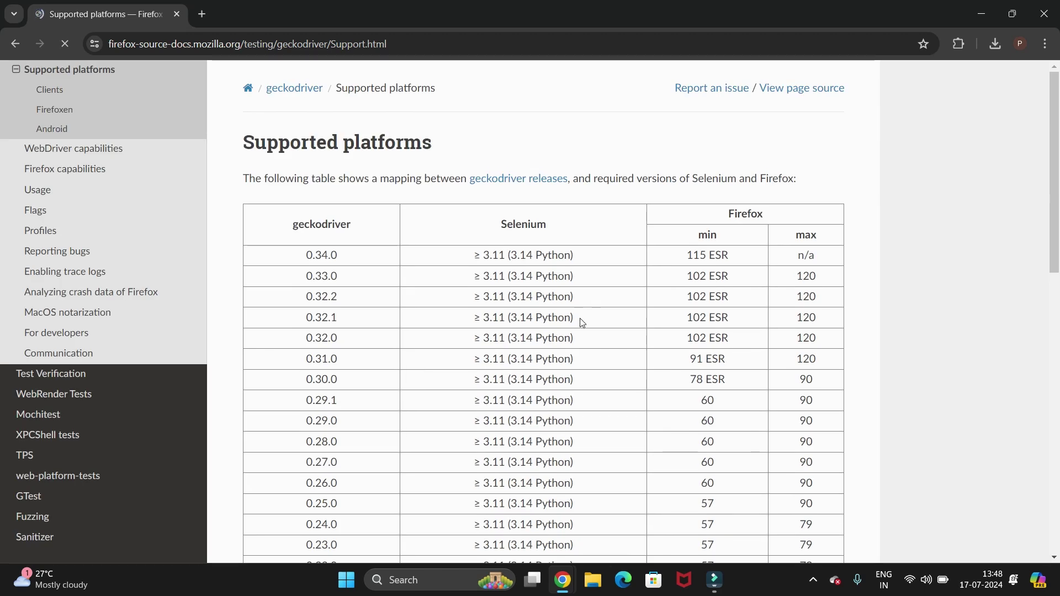
# - Follow the geckodriver releases link above the version table and open the latest release, 0.34.0
pyautogui.scroll(-1, 441, 331)
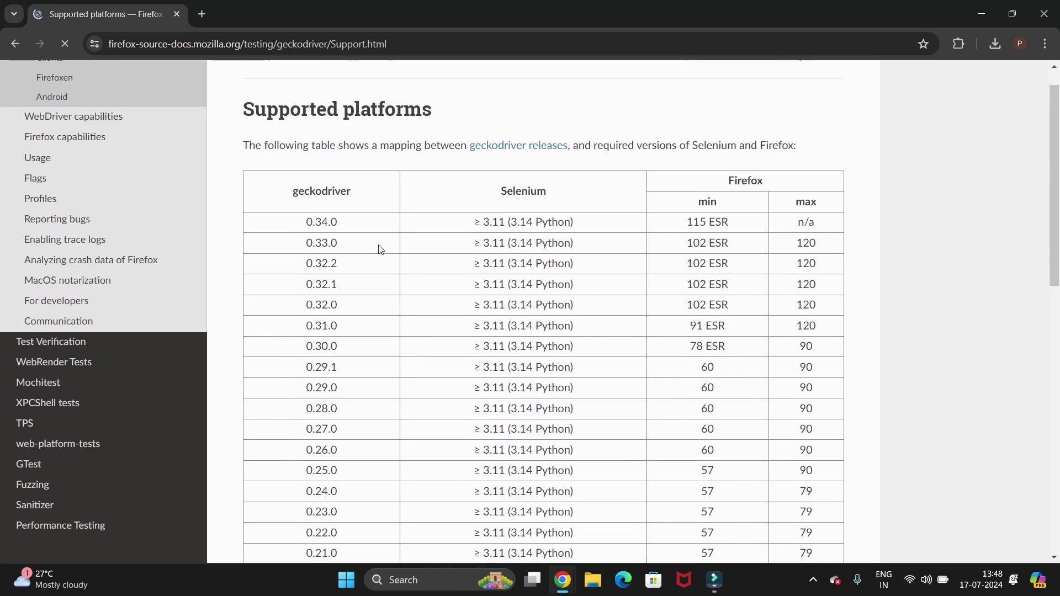
pyautogui.scroll(1, 363, 238)
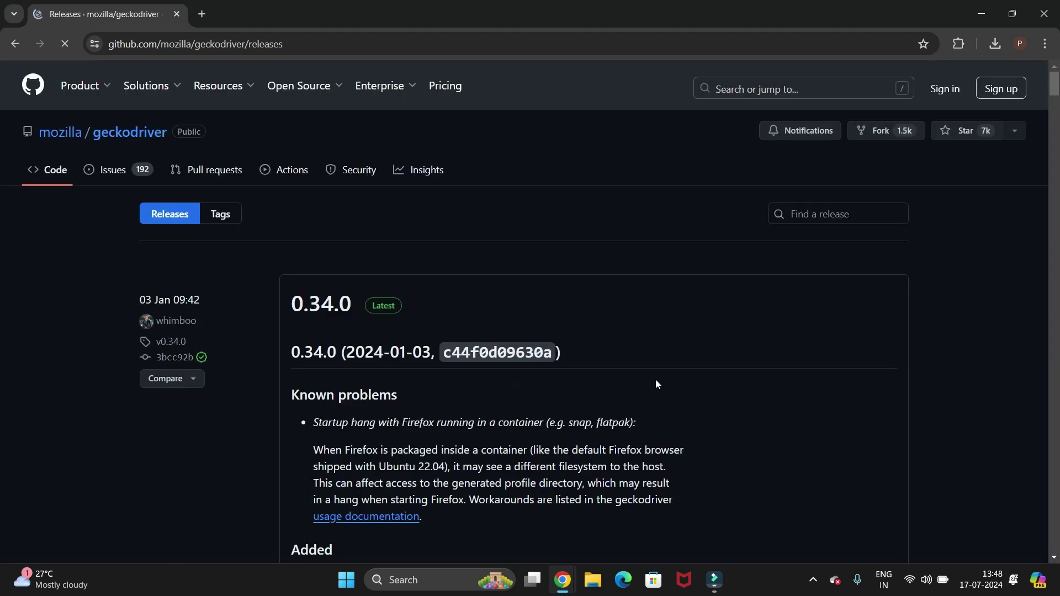
pyautogui.click(332, 313)
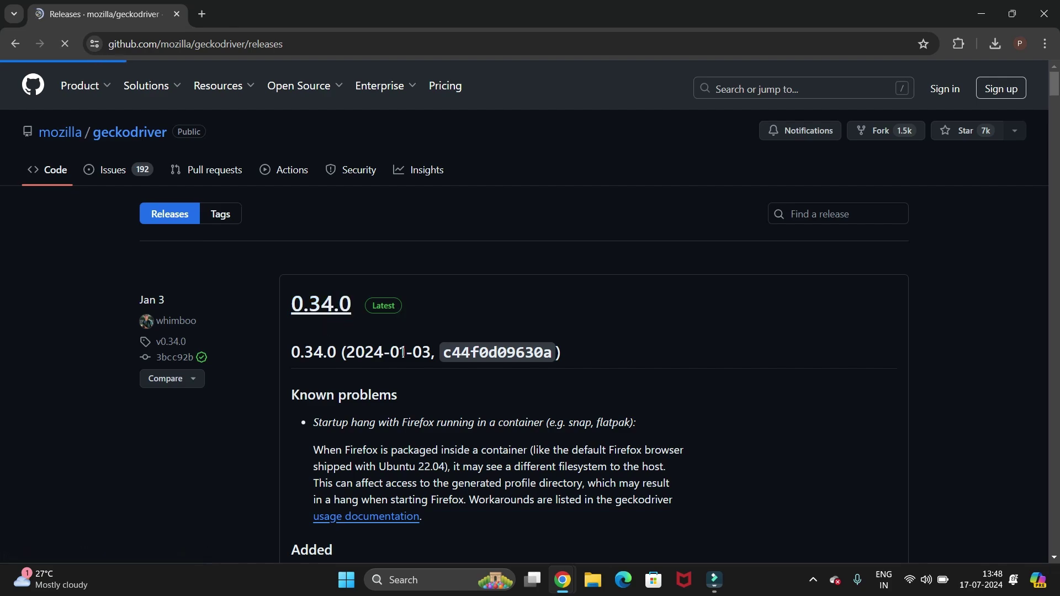
# - Examine the geckodriver 0.34.0 release notes, from known problems through added, changed, fixed and removed items
pyautogui.scroll(-10, 402, 354)
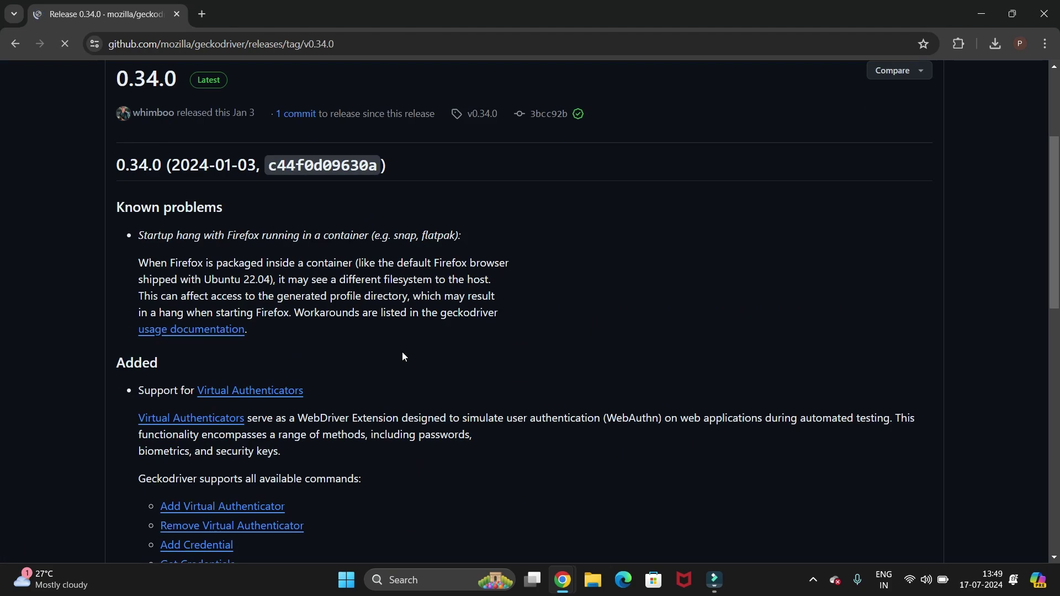
pyautogui.scroll(-3, 402, 356)
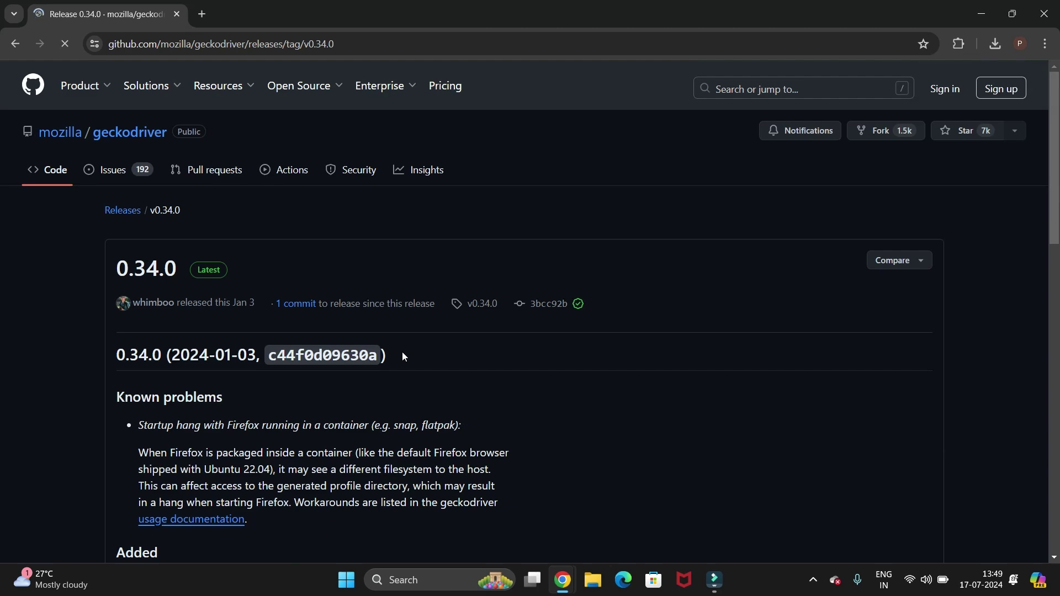
pyautogui.scroll(-4, 398, 297)
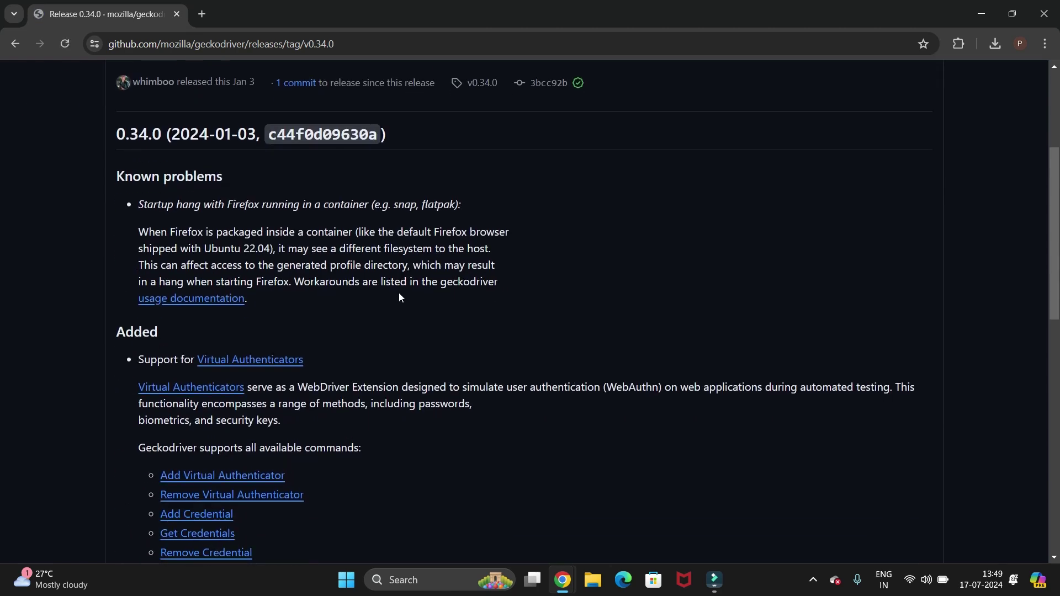
pyautogui.scroll(-4, 400, 297)
pyautogui.scroll(-1, 401, 298)
pyautogui.scroll(-6, 401, 298)
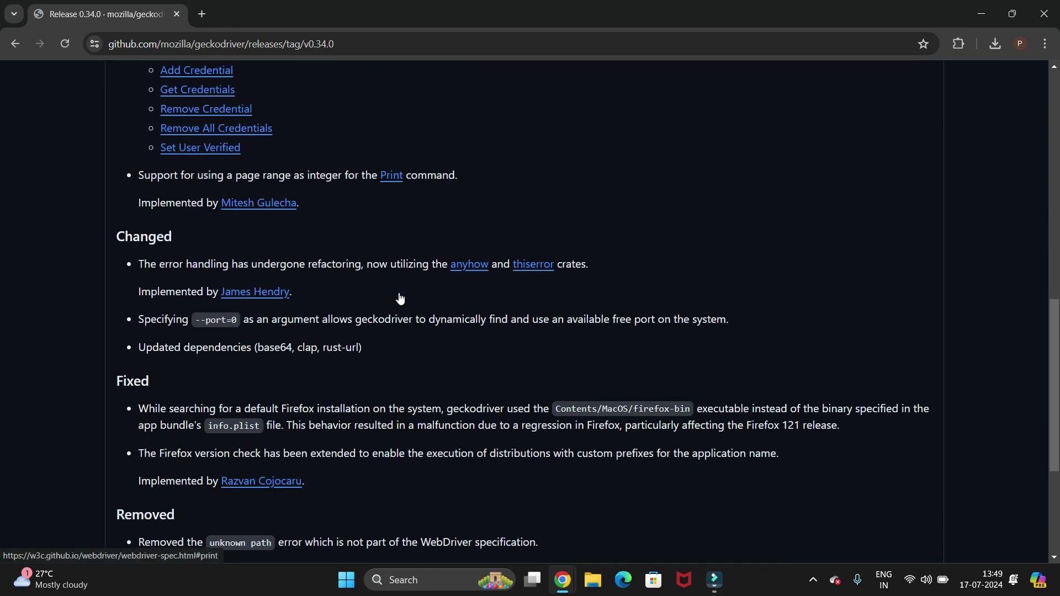
pyautogui.scroll(13, 399, 293)
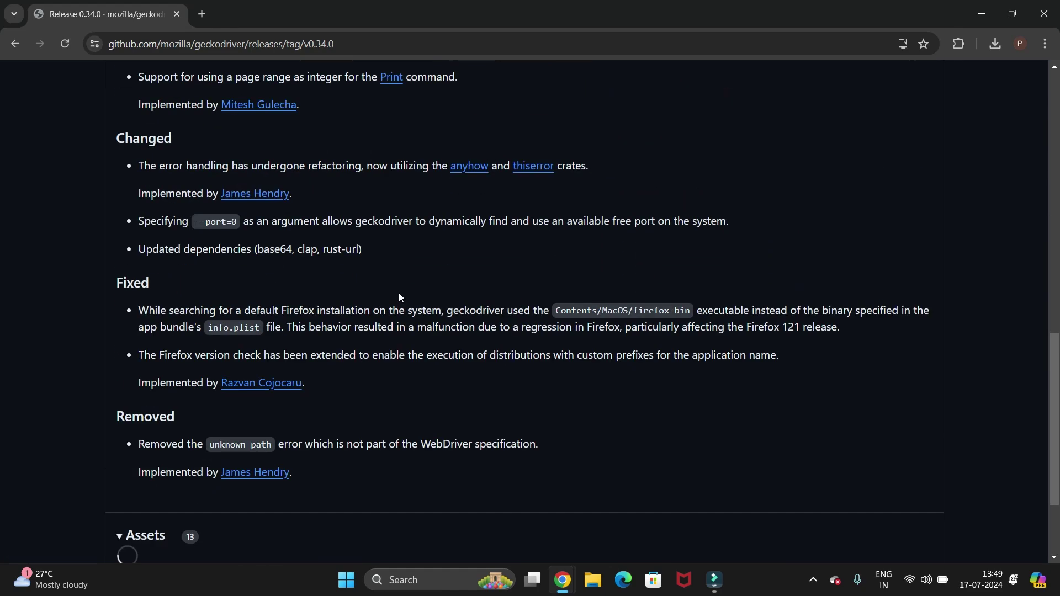
pyautogui.scroll(1, 399, 294)
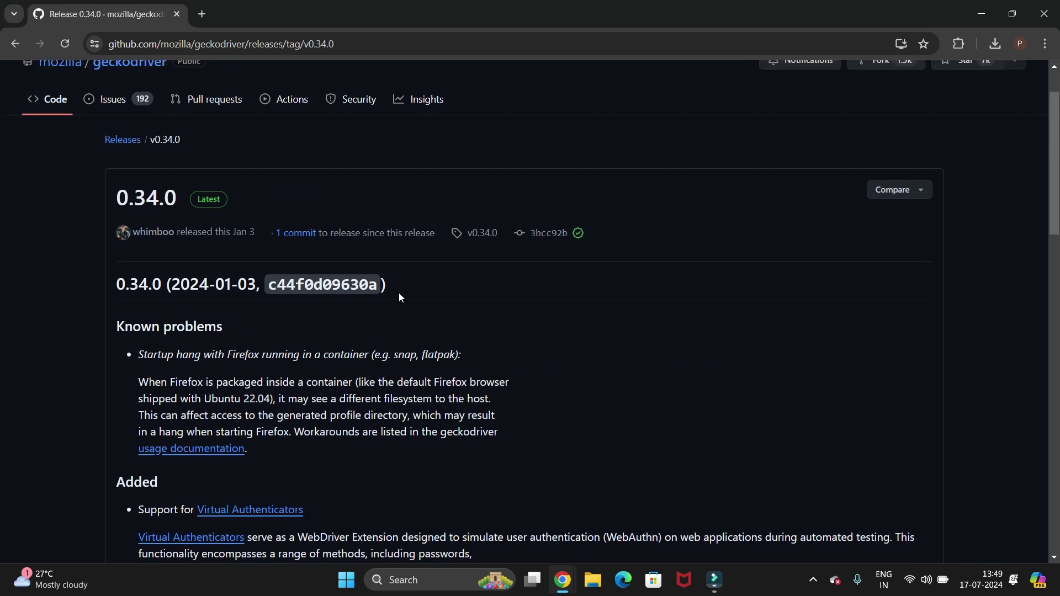
pyautogui.scroll(1, 400, 297)
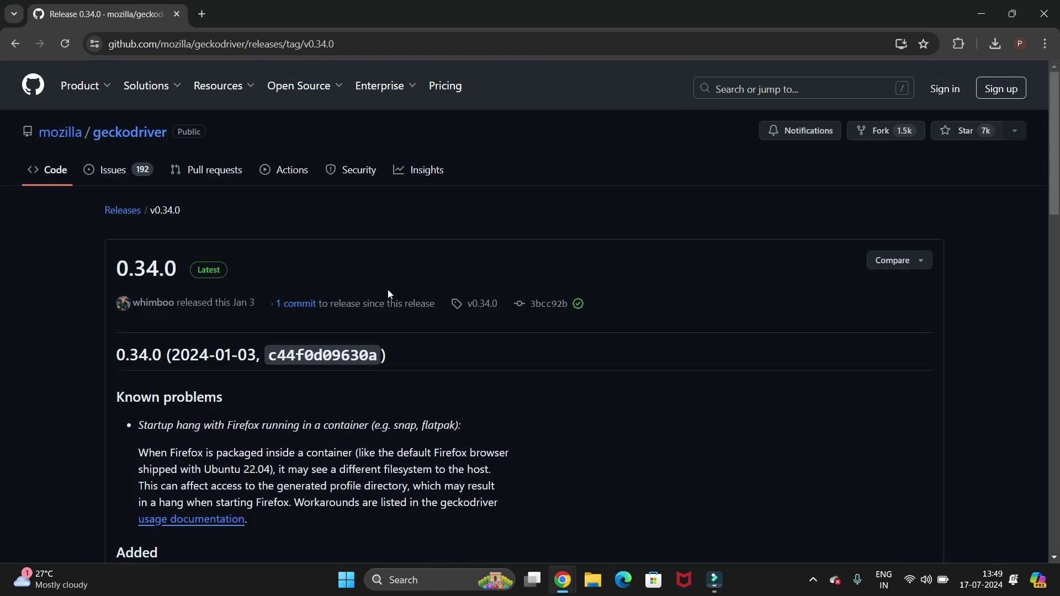
# - Download geckodriver-v0.34.0-win32.zip from the release assets and show the recent download history
pyautogui.scroll(-2, 471, 371)
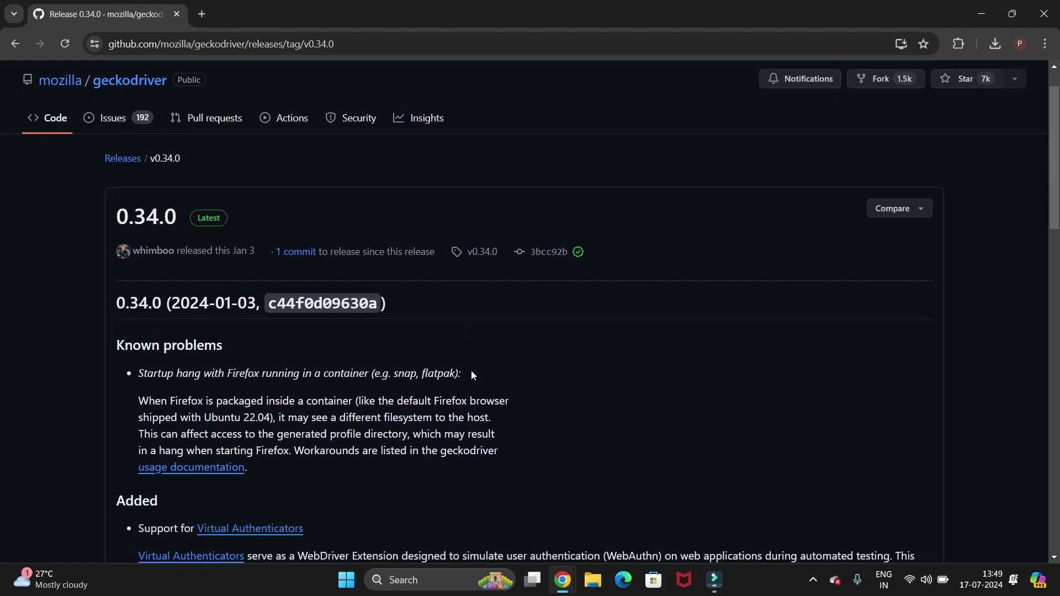
pyautogui.scroll(-3, 472, 371)
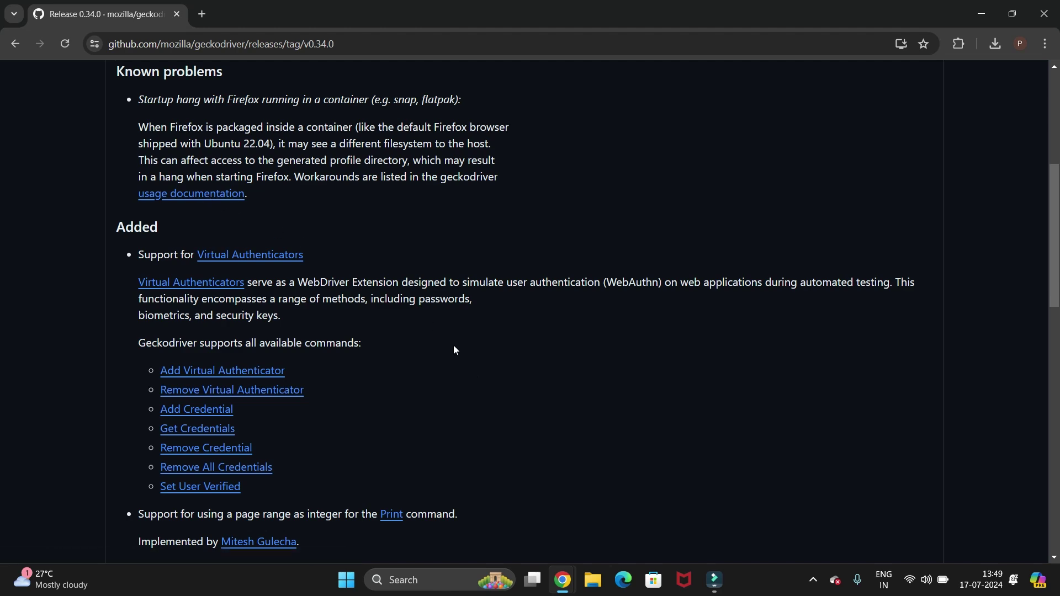
pyautogui.scroll(-4, 454, 350)
pyautogui.scroll(-4, 454, 349)
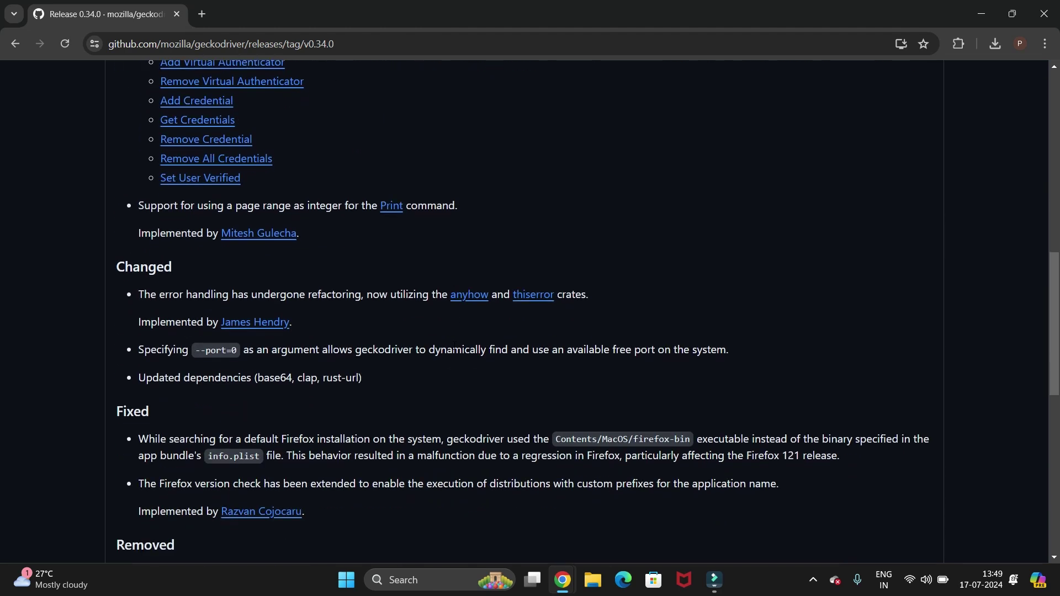
pyautogui.scroll(-5, 454, 350)
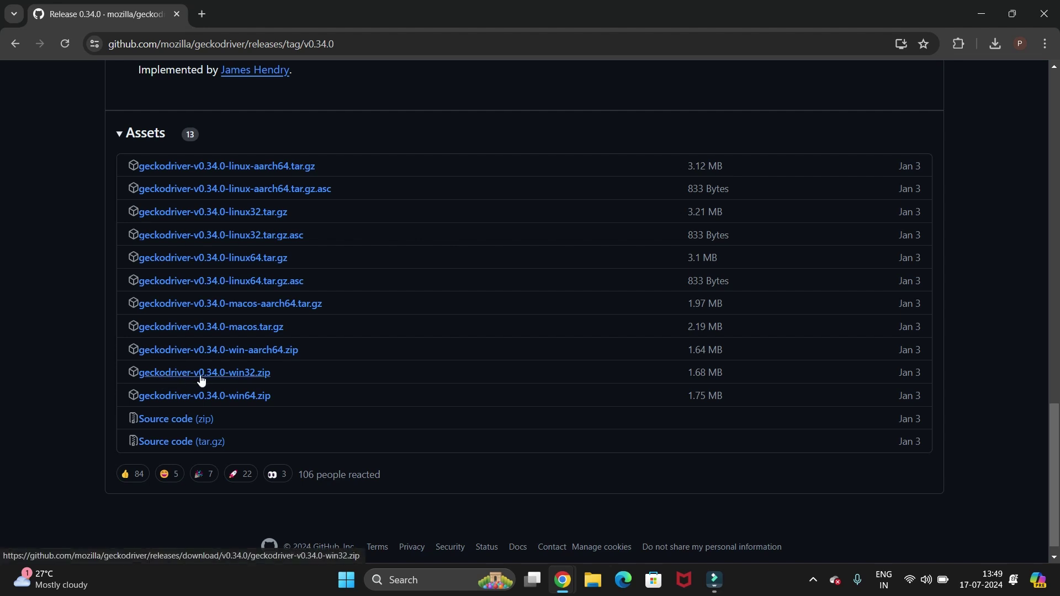
pyautogui.click(243, 380)
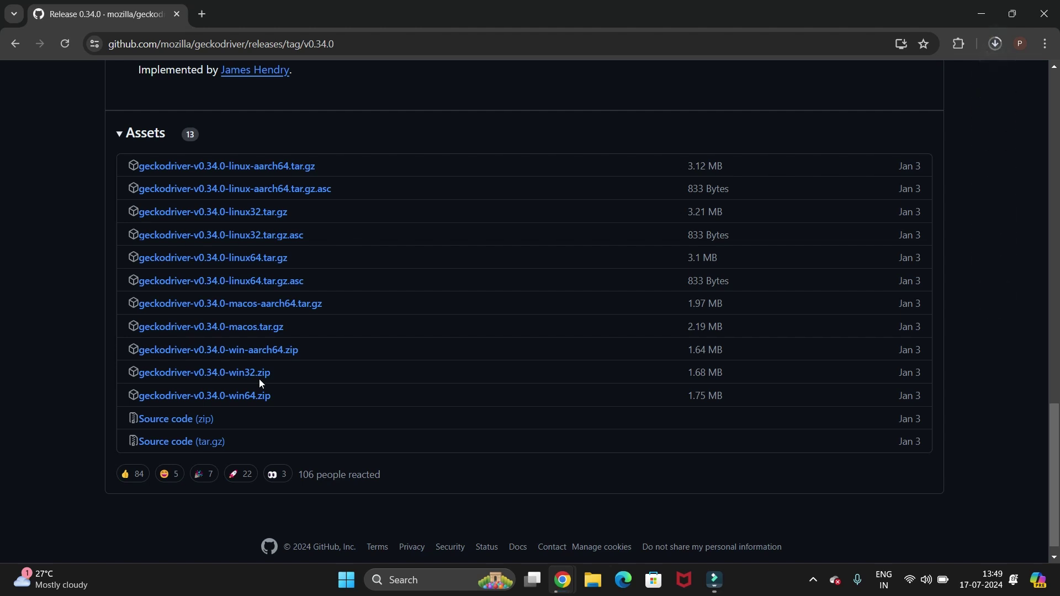
pyautogui.click(995, 44)
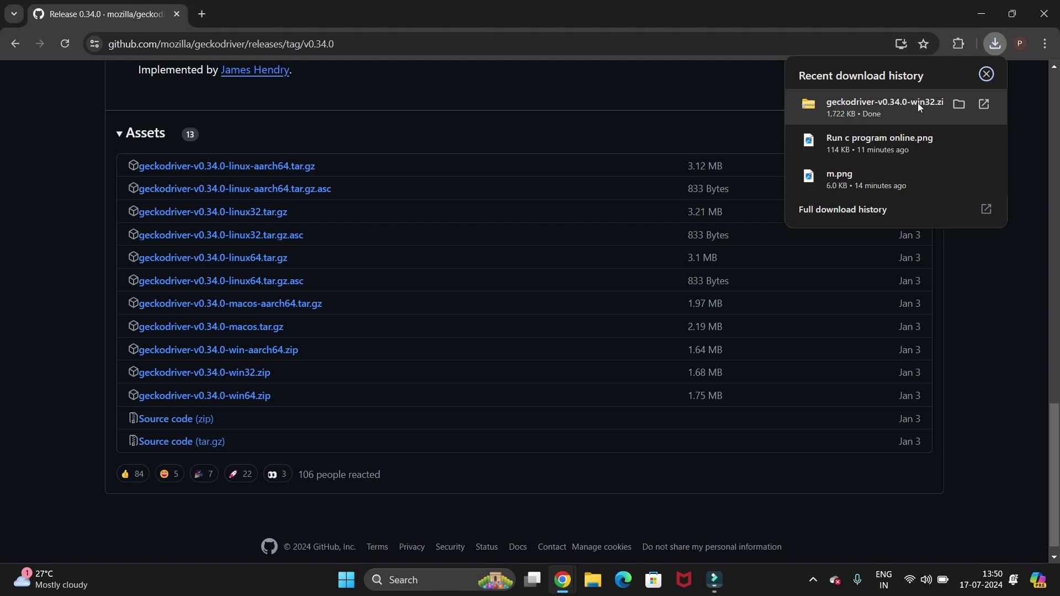
# - Show the downloaded geckodriver-v0.34.0-win32.zip in its folder and start extracting all its files
pyautogui.click(961, 104)
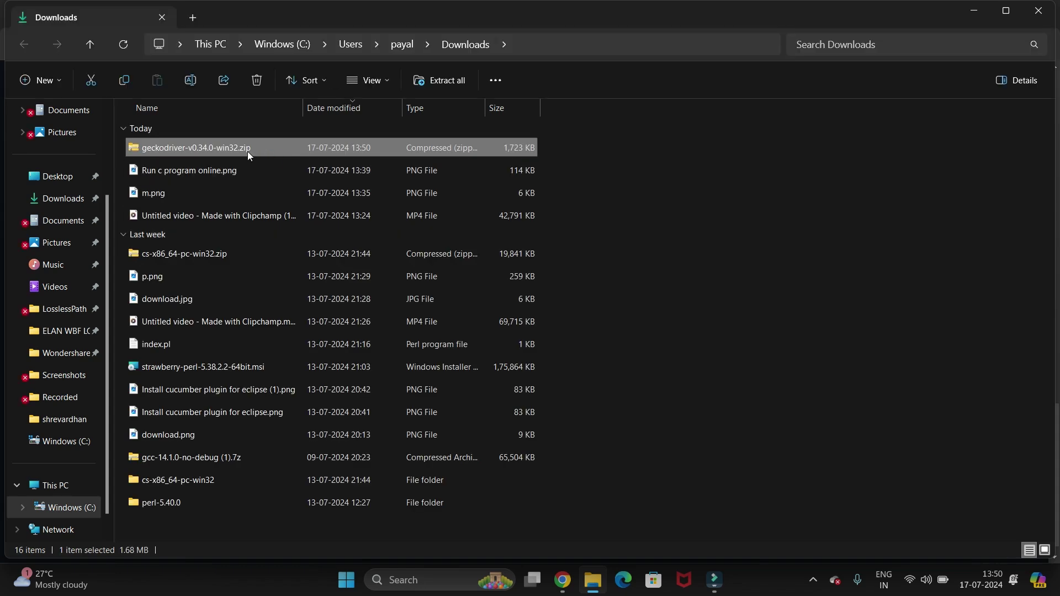
pyautogui.click(248, 152)
pyautogui.rightClick(247, 152)
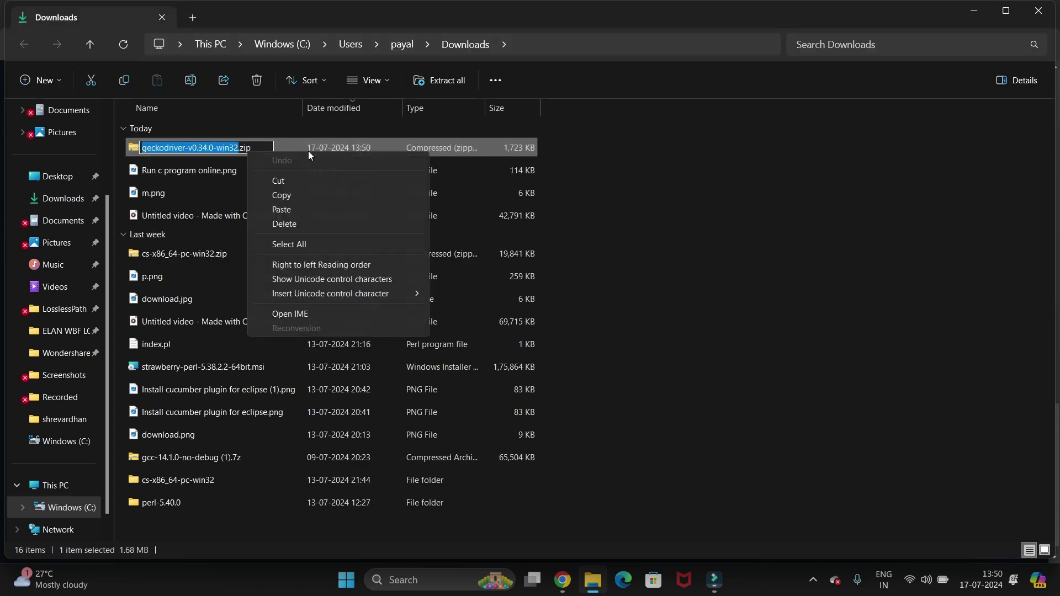
pyautogui.click(565, 208)
pyautogui.click(439, 147)
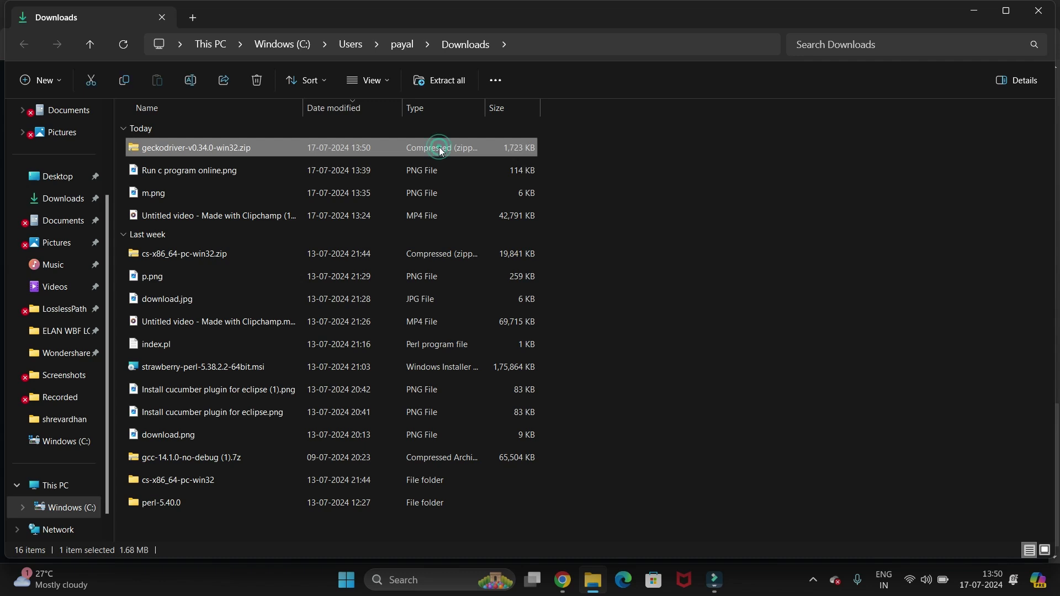
pyautogui.rightClick(441, 150)
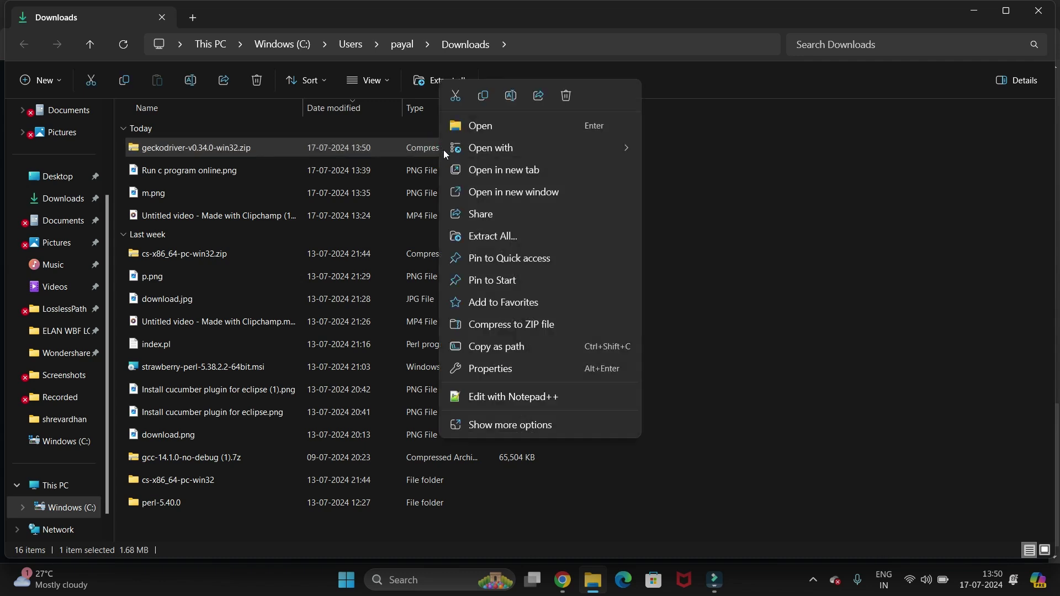
pyautogui.click(514, 242)
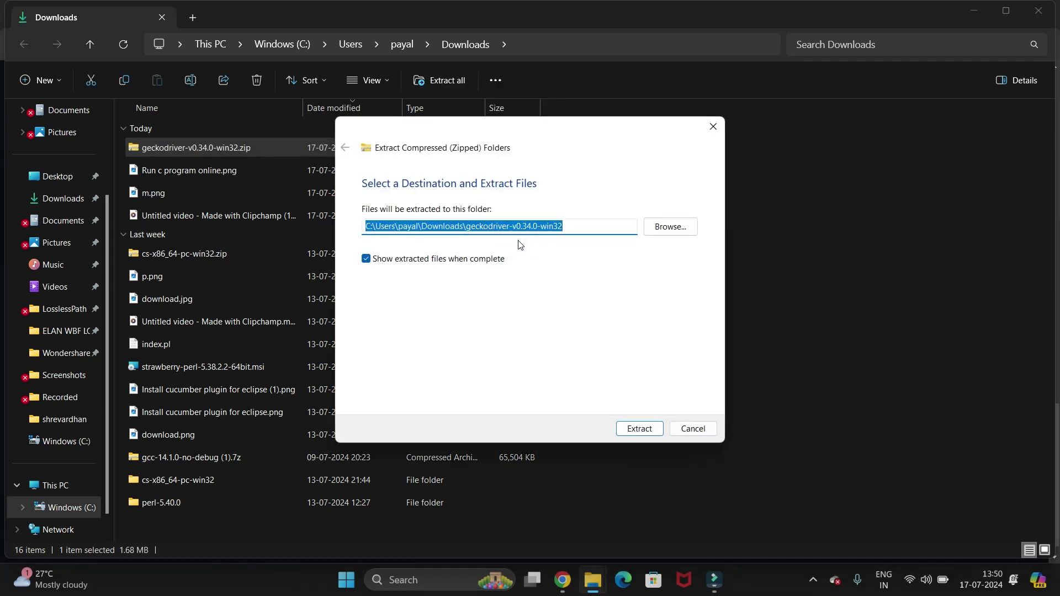
# - Browse to the Desktop for the extraction destination and create a new folder there
pyautogui.click(670, 227)
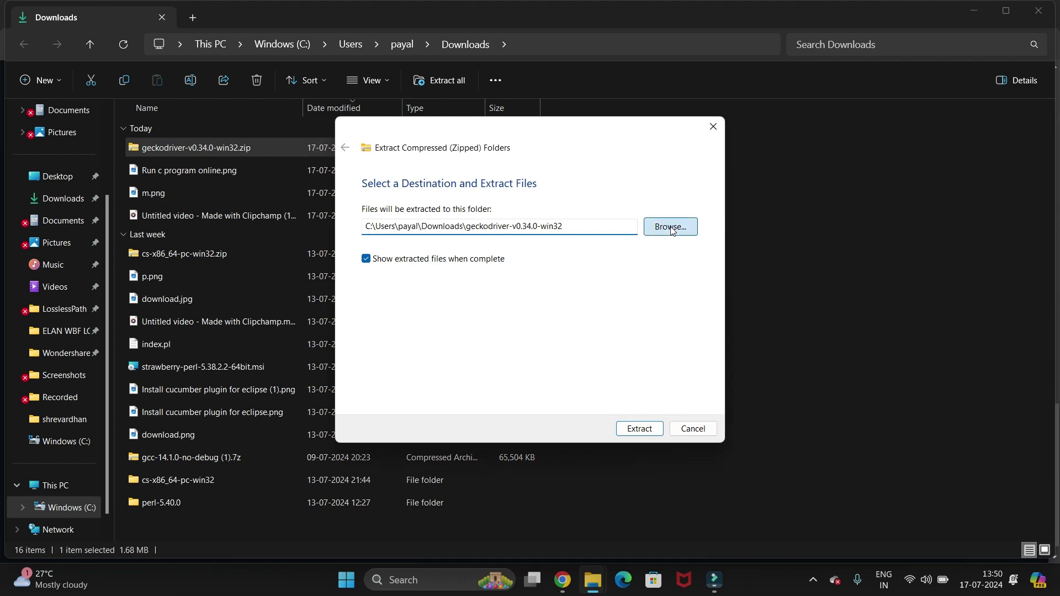
pyautogui.scroll(5, 402, 297)
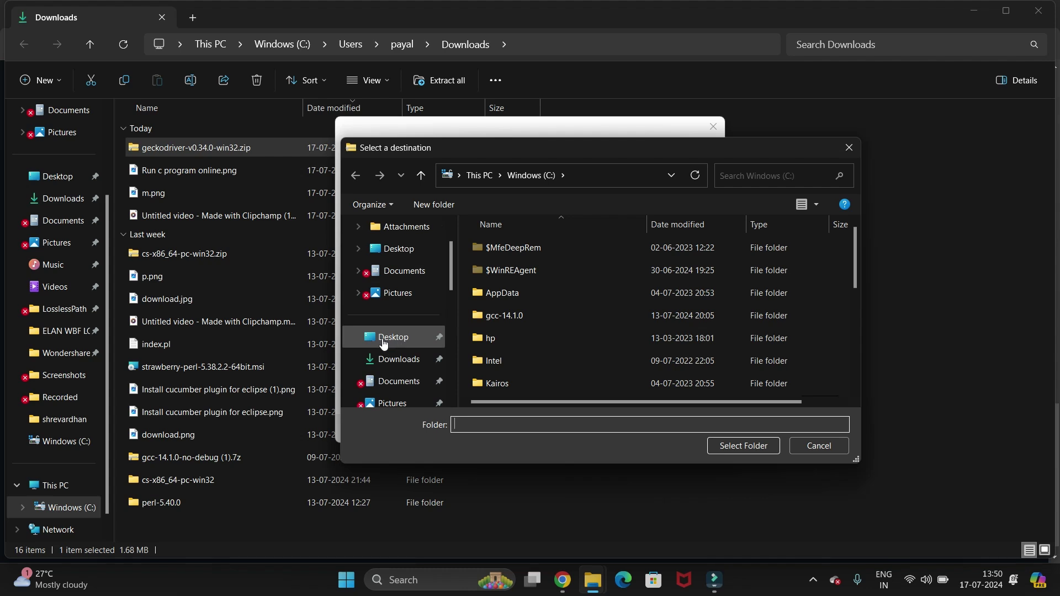
pyautogui.click(386, 338)
pyautogui.click(443, 206)
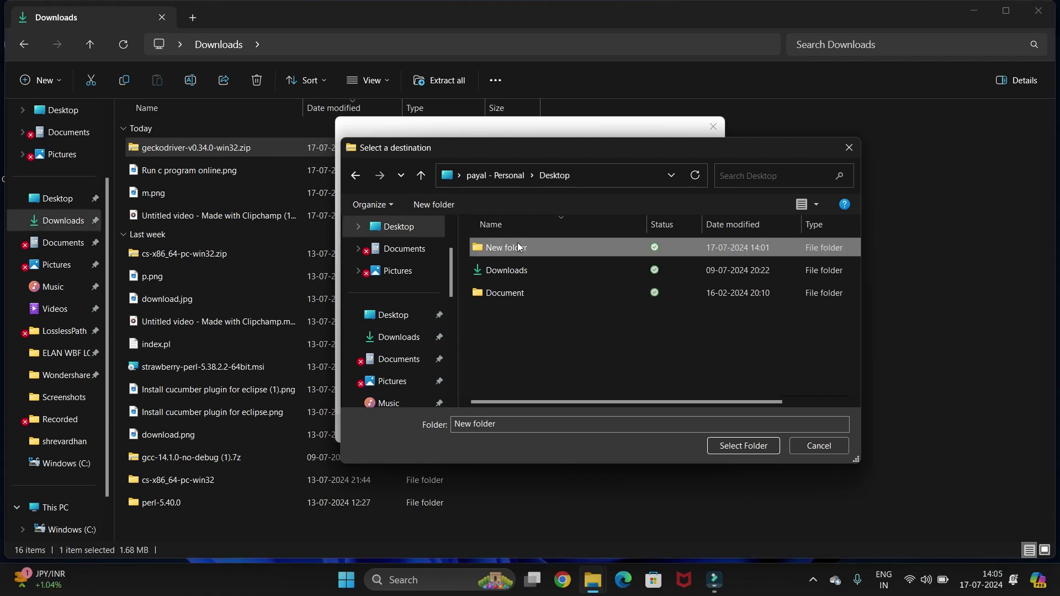
pyautogui.click(516, 243)
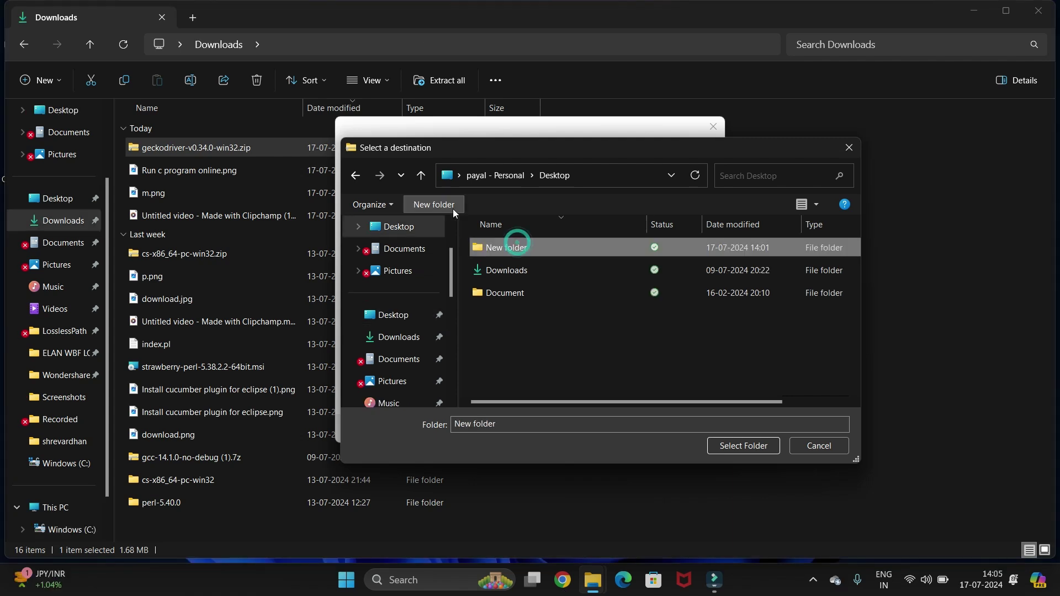
pyautogui.click(448, 207)
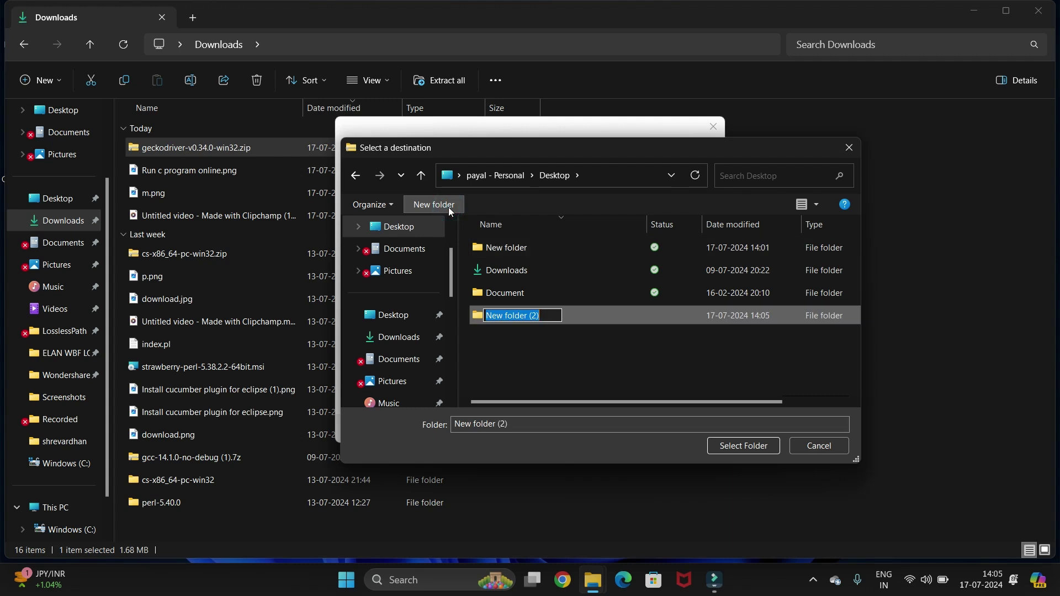
pyautogui.press('Return')
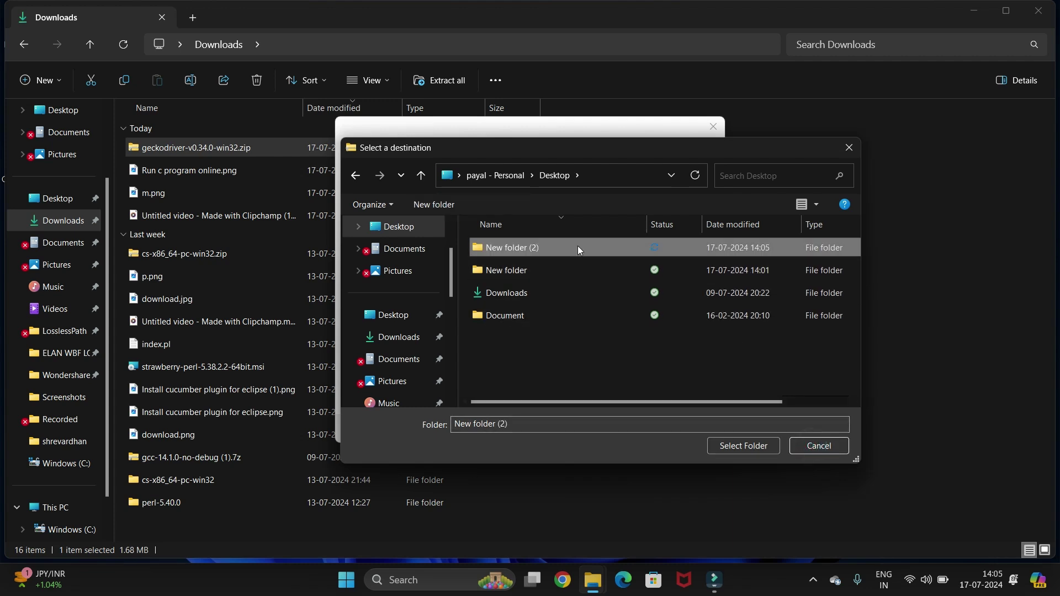
pyautogui.press('Delete')
# - Rename the new folder on the Desktop as Drivers
pyautogui.click(577, 245)
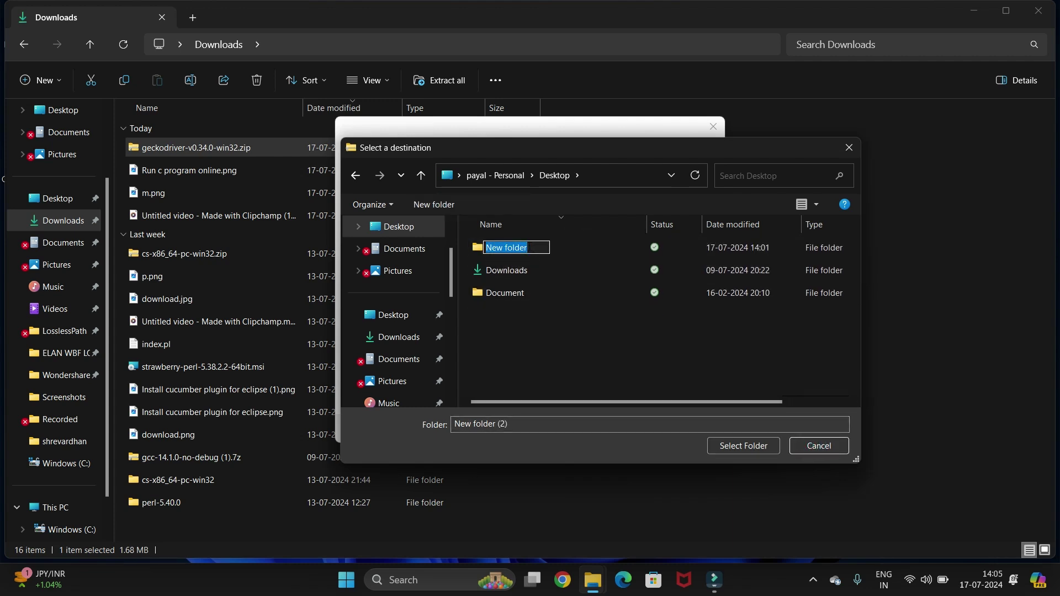
pyautogui.write('Drivers')
pyautogui.press('Return')
# - Choose the Drivers folder as the destination, extract the geckodriver archive into it and show the desktop
pyautogui.doubleClick(537, 243)
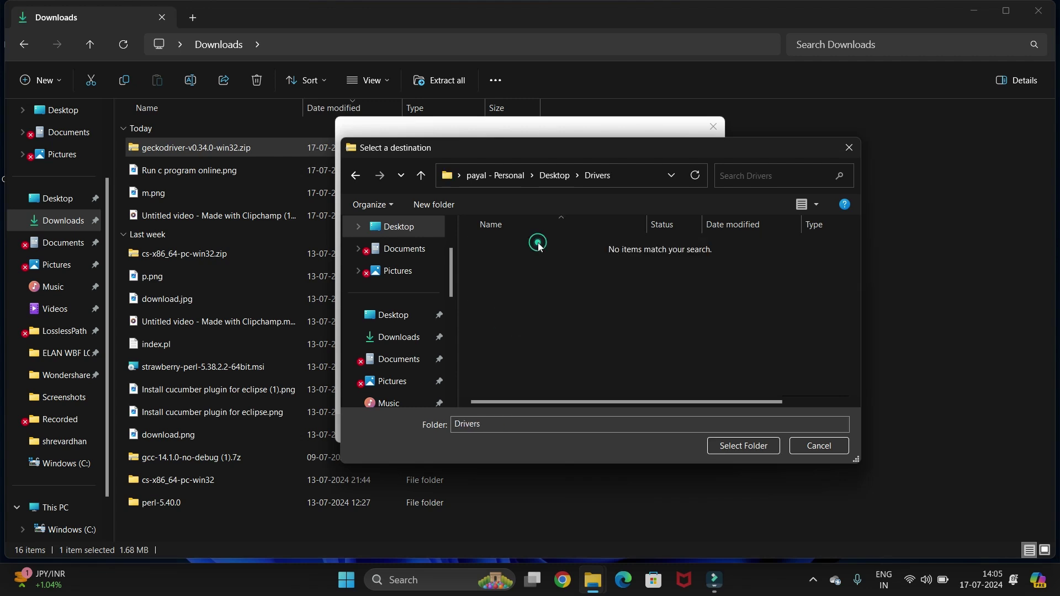
pyautogui.click(740, 450)
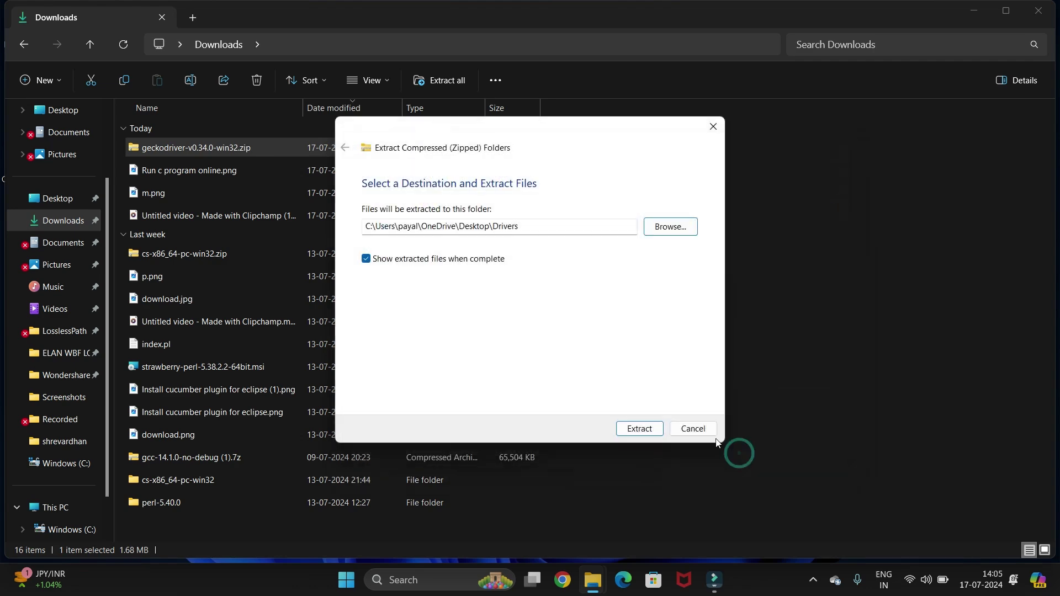
pyautogui.click(640, 429)
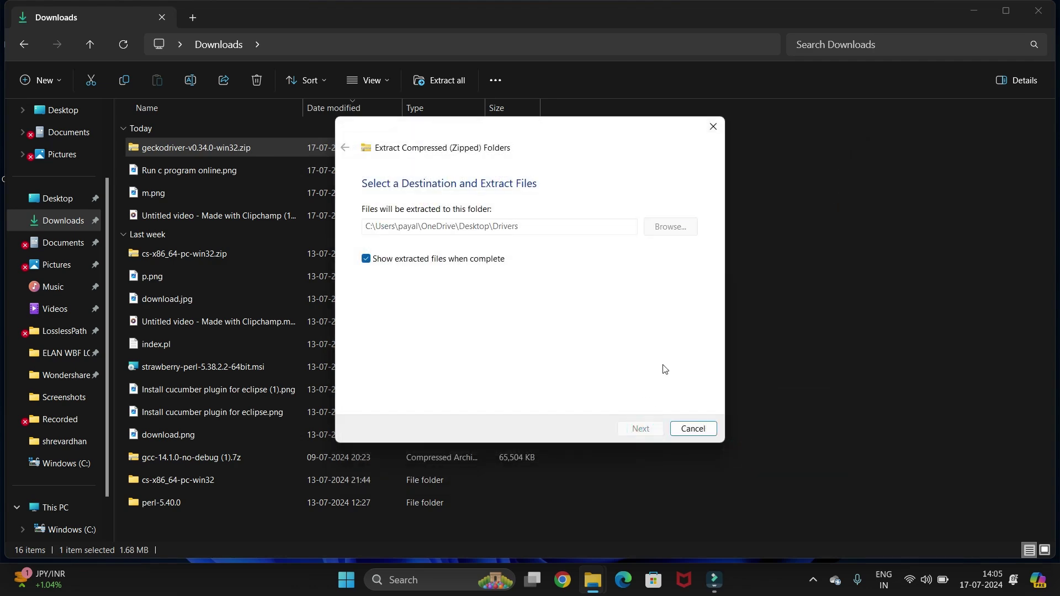
pyautogui.press('super+d')
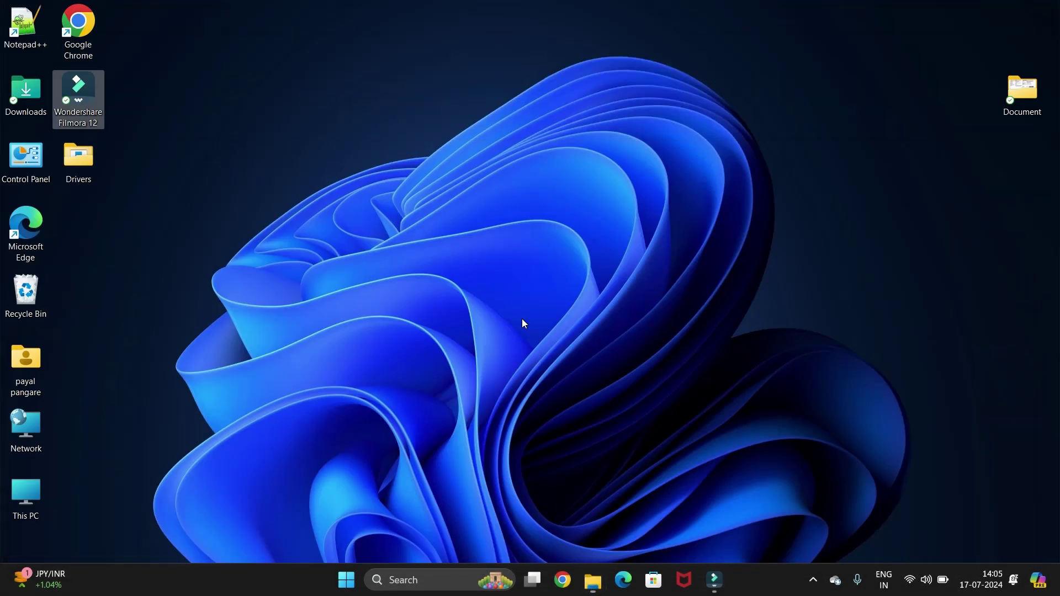
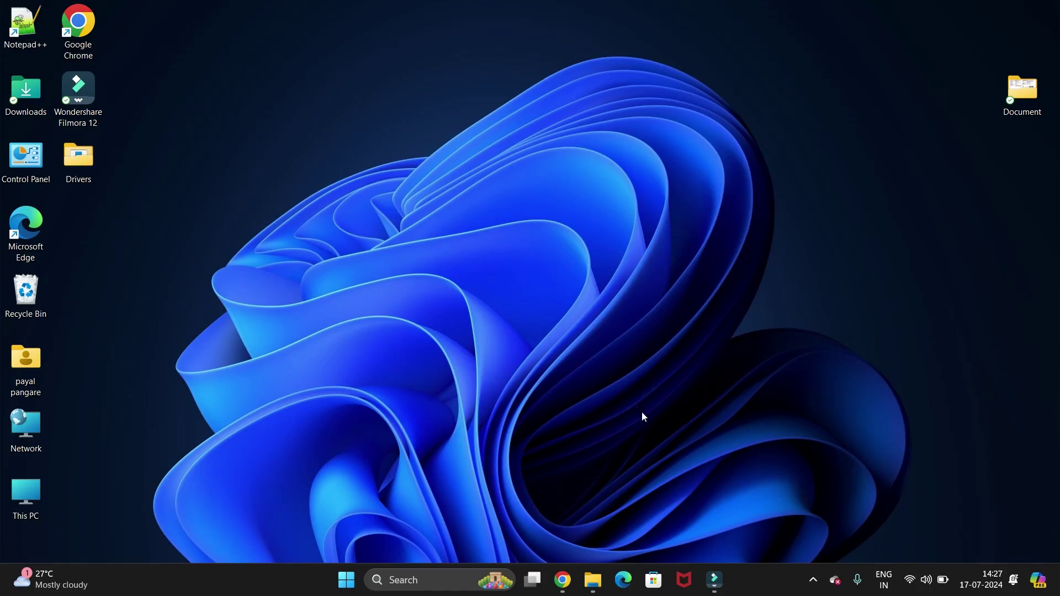
# - Switch to Chrome and expand the supported Browsers list on the Selenium Downloads page
pyautogui.moveTo(563, 580)
pyautogui.click(620, 514)
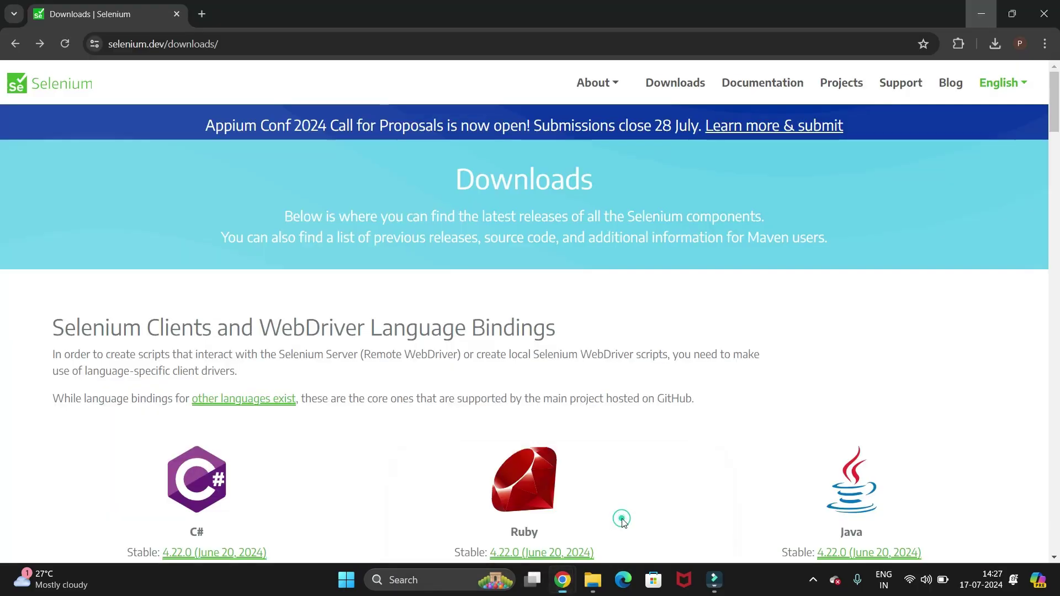
pyautogui.scroll(-20, 571, 336)
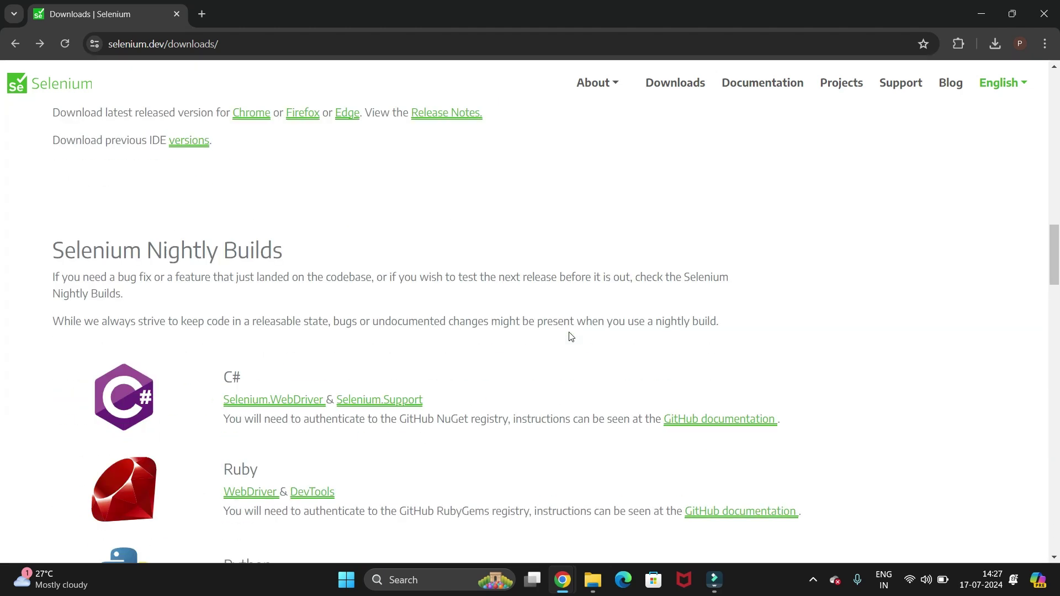
pyautogui.scroll(-20, 570, 332)
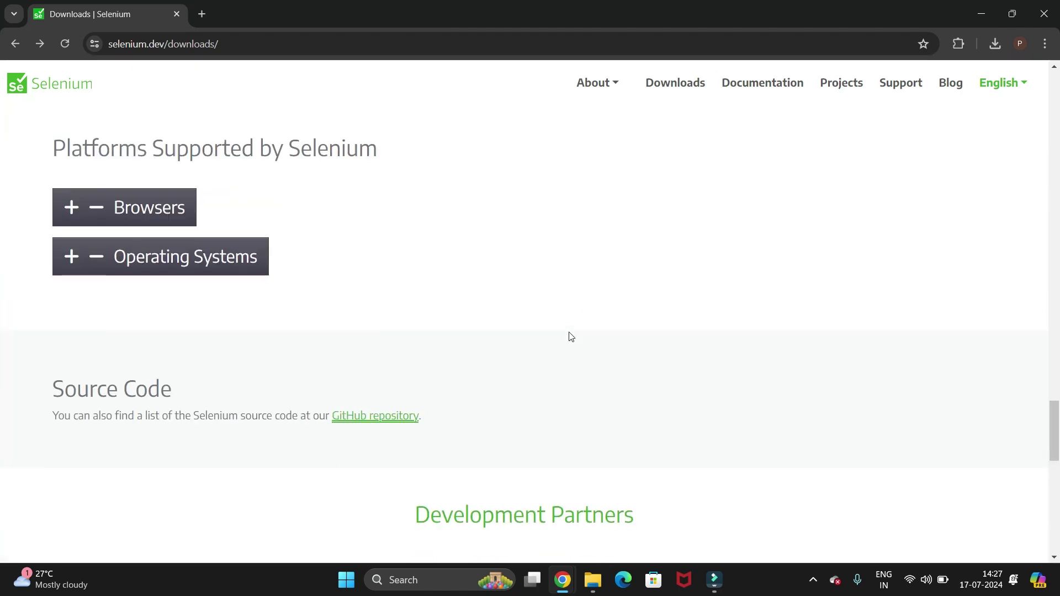
pyautogui.click(143, 208)
# - Open the ChromeDriver documentation linked in the Chrome entry of the supported browsers
pyautogui.scroll(-6, 367, 362)
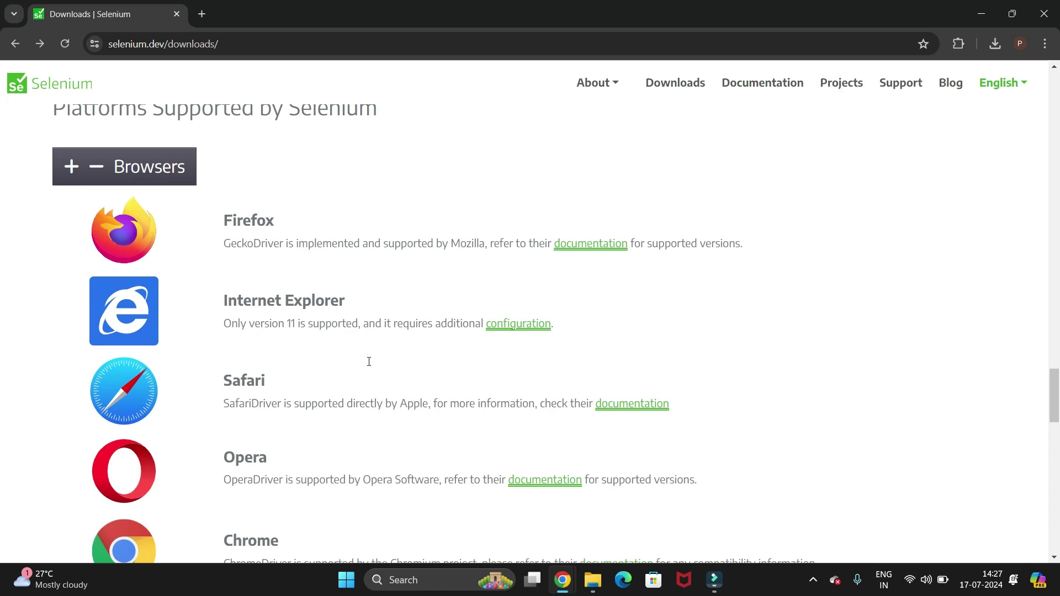
pyautogui.scroll(3, 376, 363)
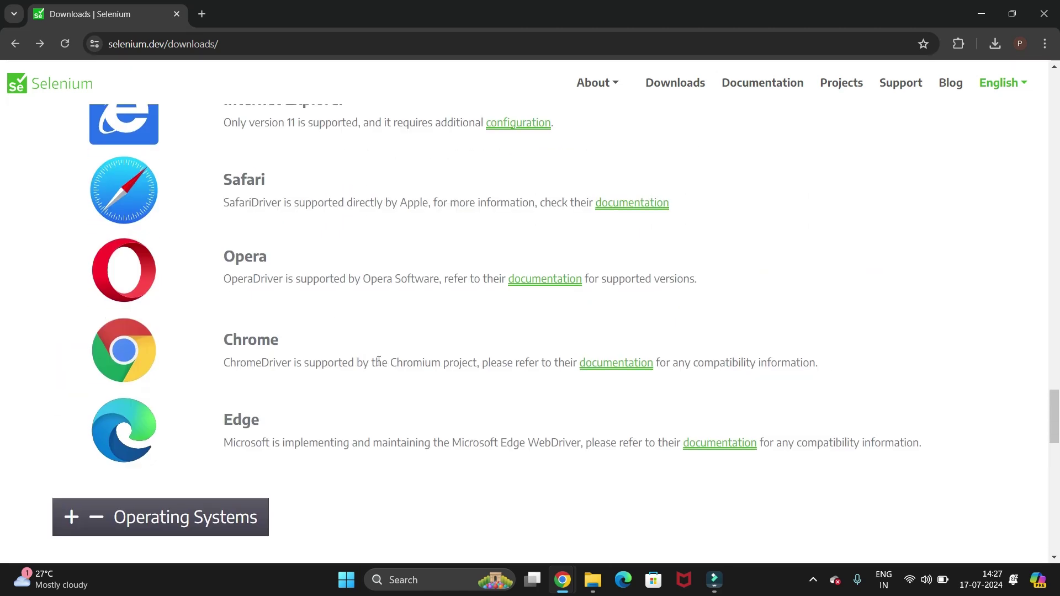
pyautogui.click(611, 367)
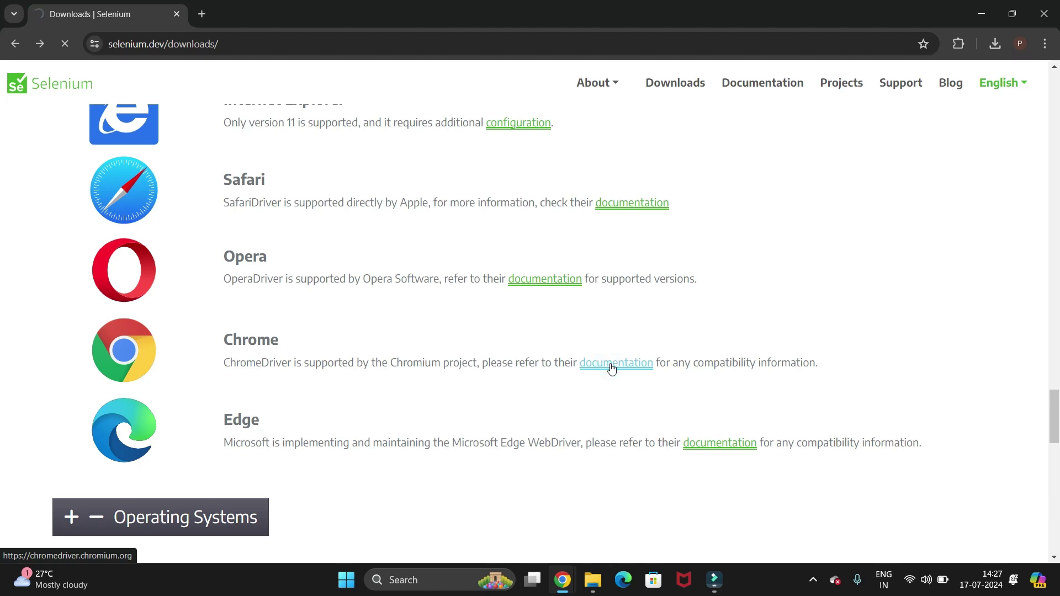
# - Open the guide for getting started with ChromeDriver on Desktop and follow its setup link to the ChromeDriver downloads
pyautogui.scroll(-7, 519, 415)
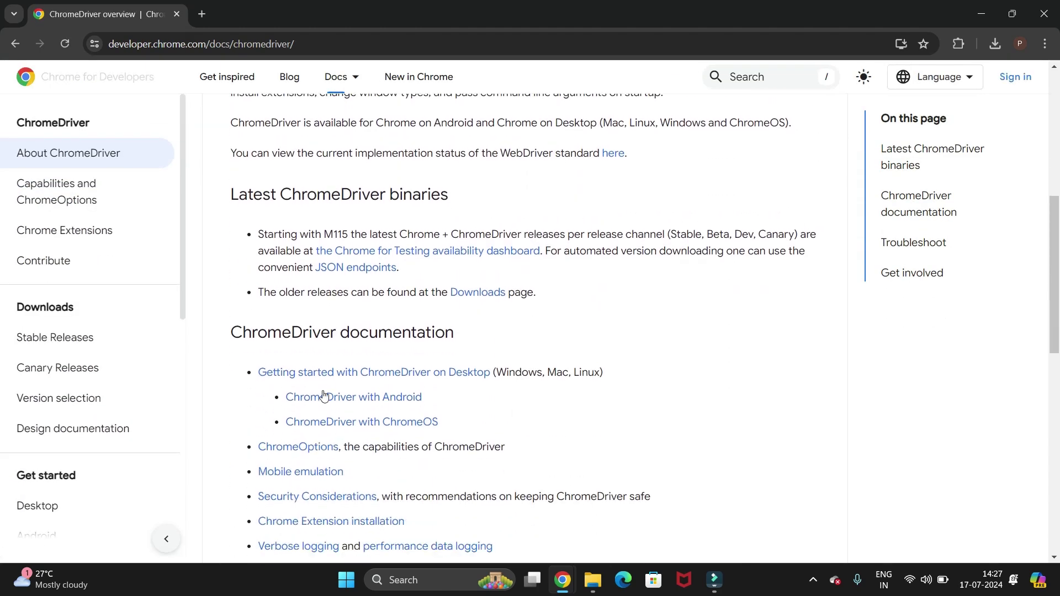
pyautogui.click(396, 378)
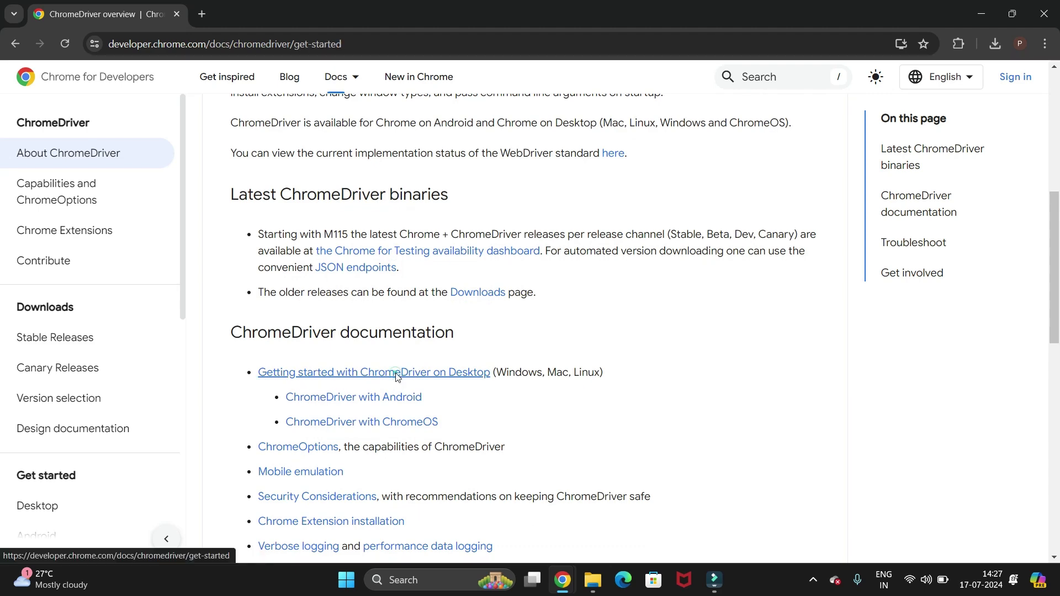
pyautogui.scroll(-4, 530, 388)
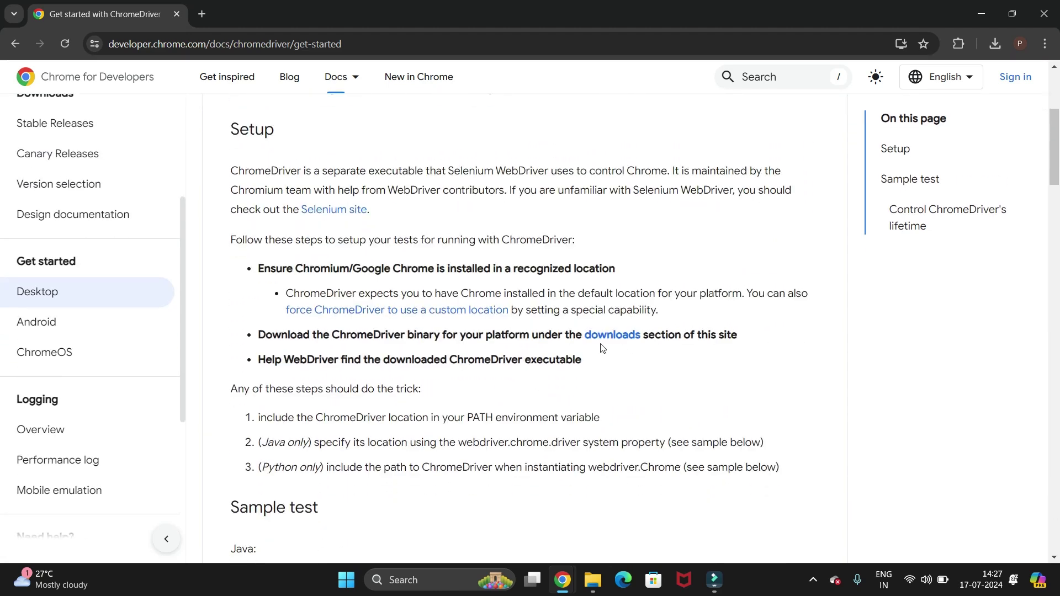
pyautogui.click(609, 342)
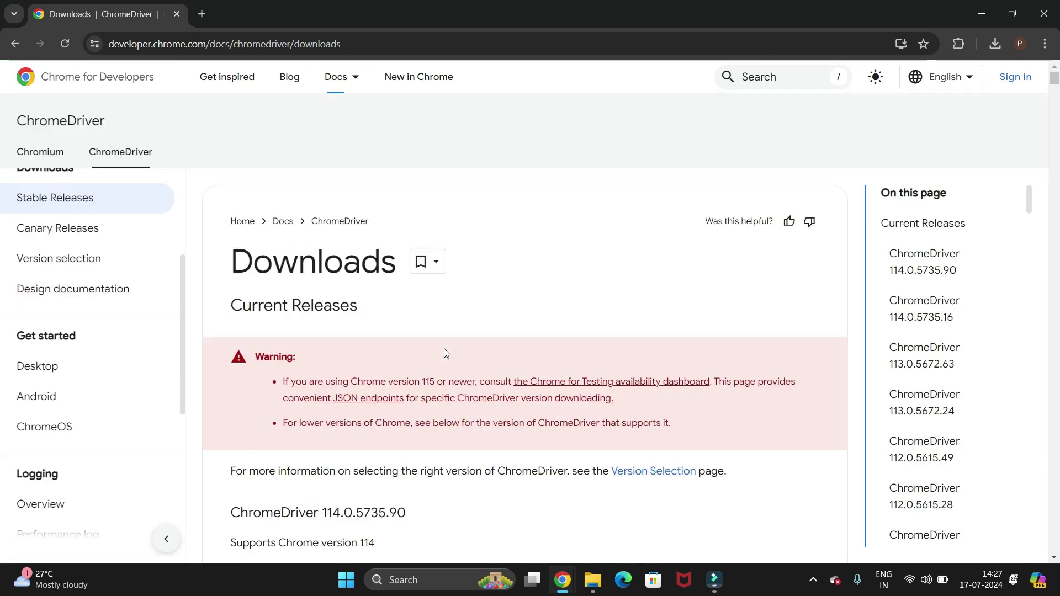
# - Review the ChromeDriver version guidance, check the installed version in About Chrome and close the settings
pyautogui.scroll(-3, 446, 353)
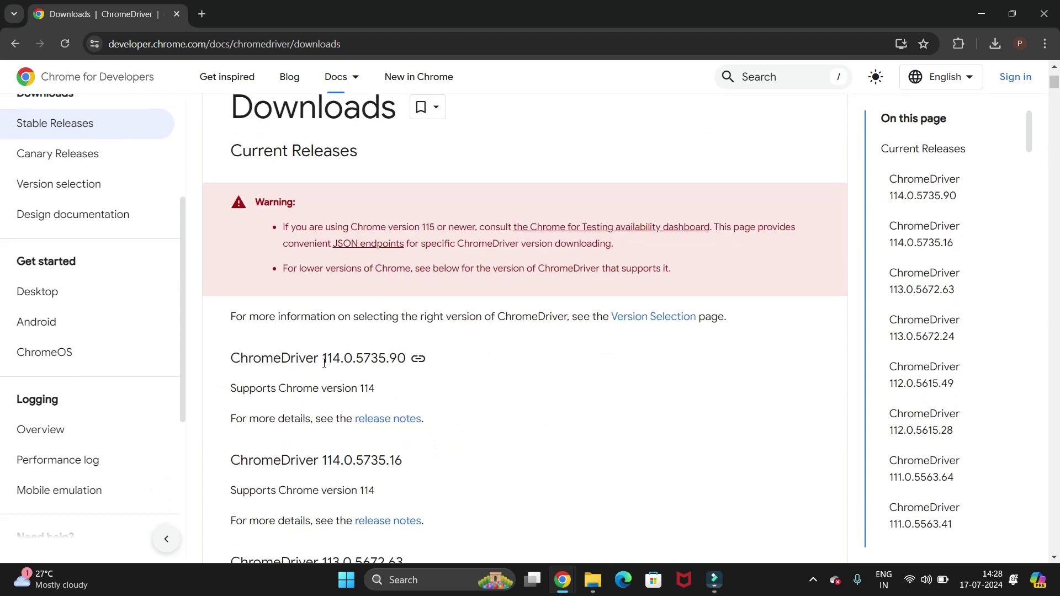
pyautogui.click(541, 370)
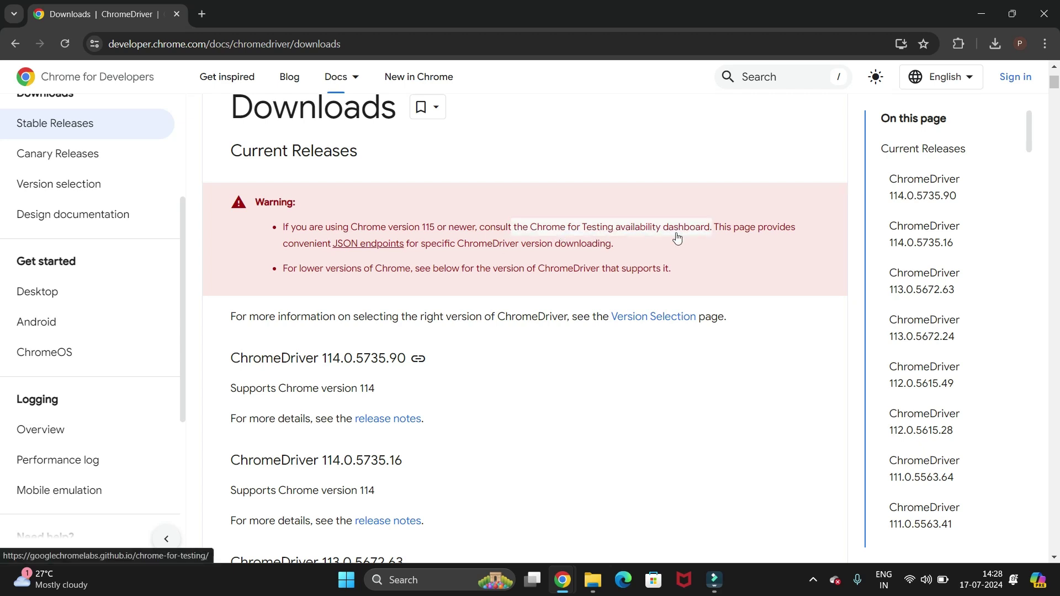
pyautogui.click(1046, 47)
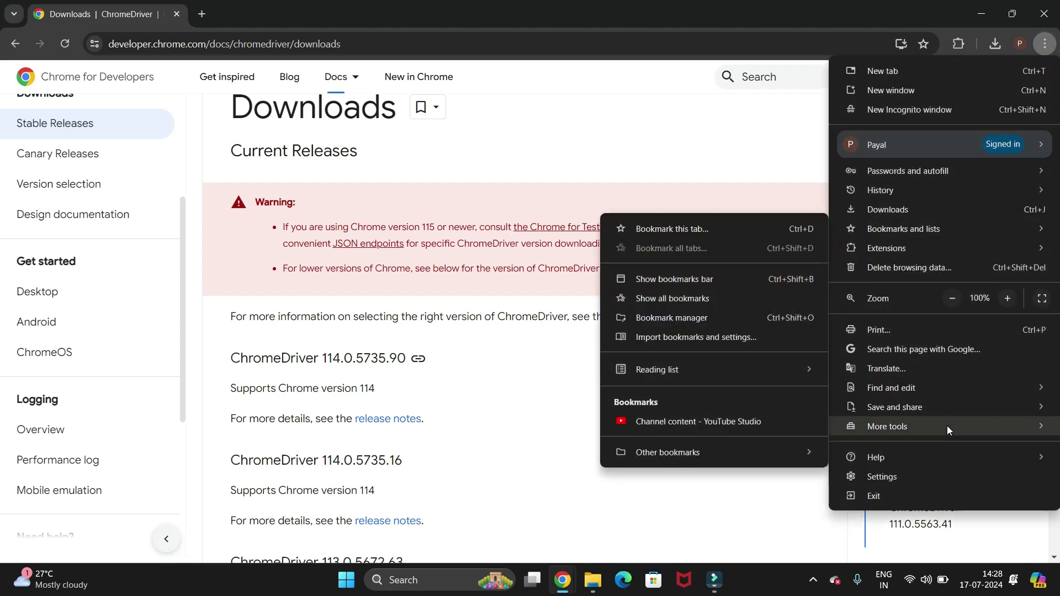
pyautogui.click(882, 476)
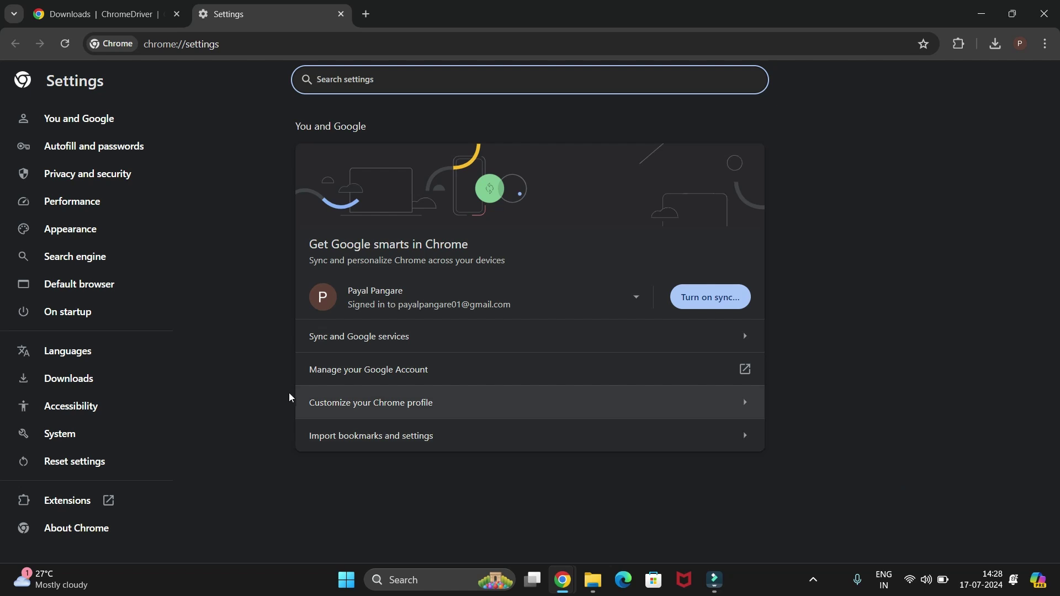
pyautogui.click(67, 535)
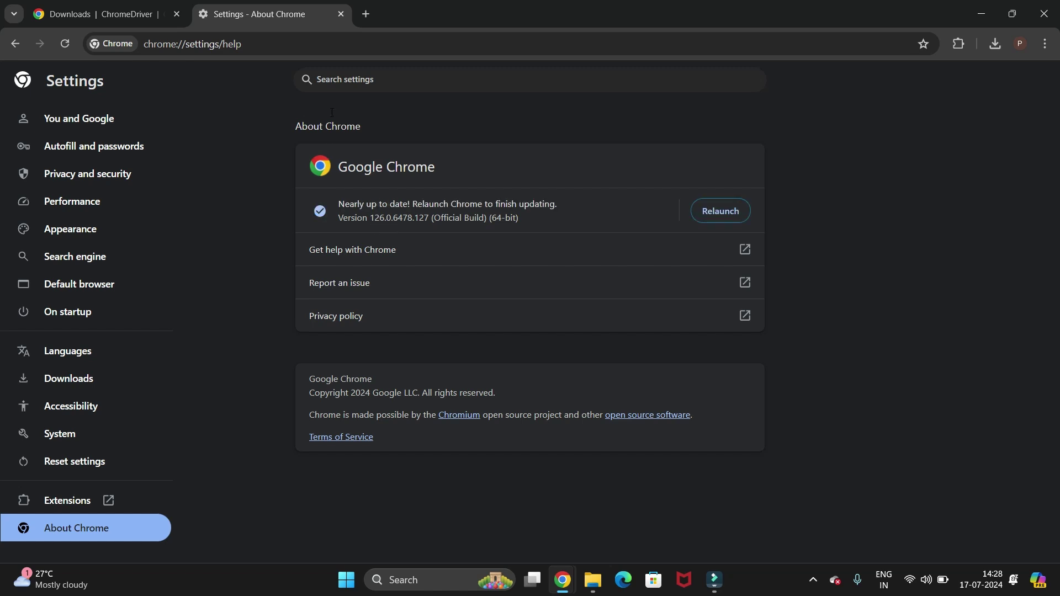
pyautogui.click(341, 14)
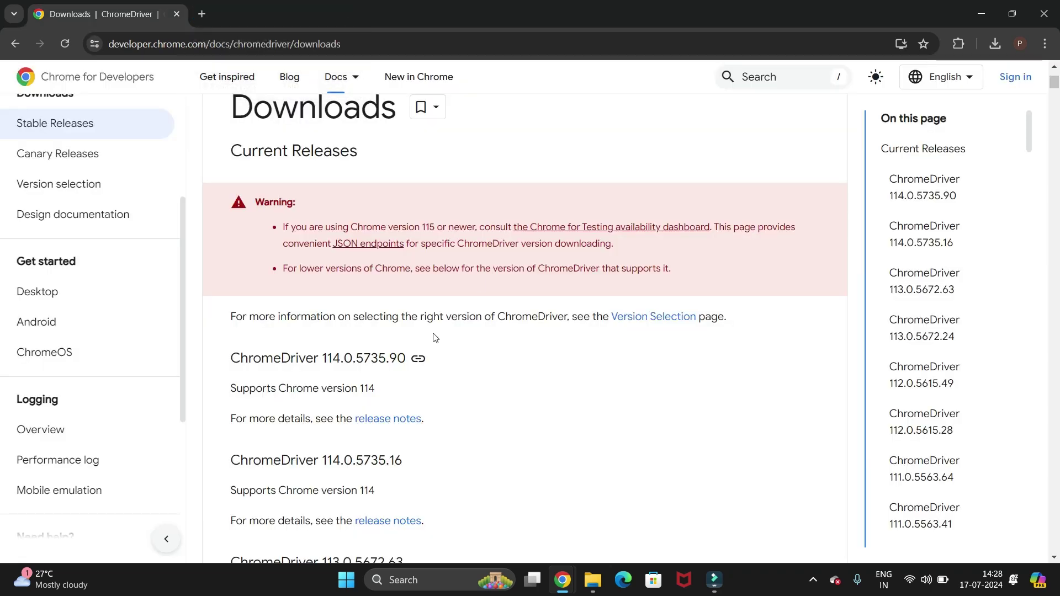
# - Open the Chrome for Testing availability dashboard and go to its Stable channel downloads
pyautogui.click(551, 230)
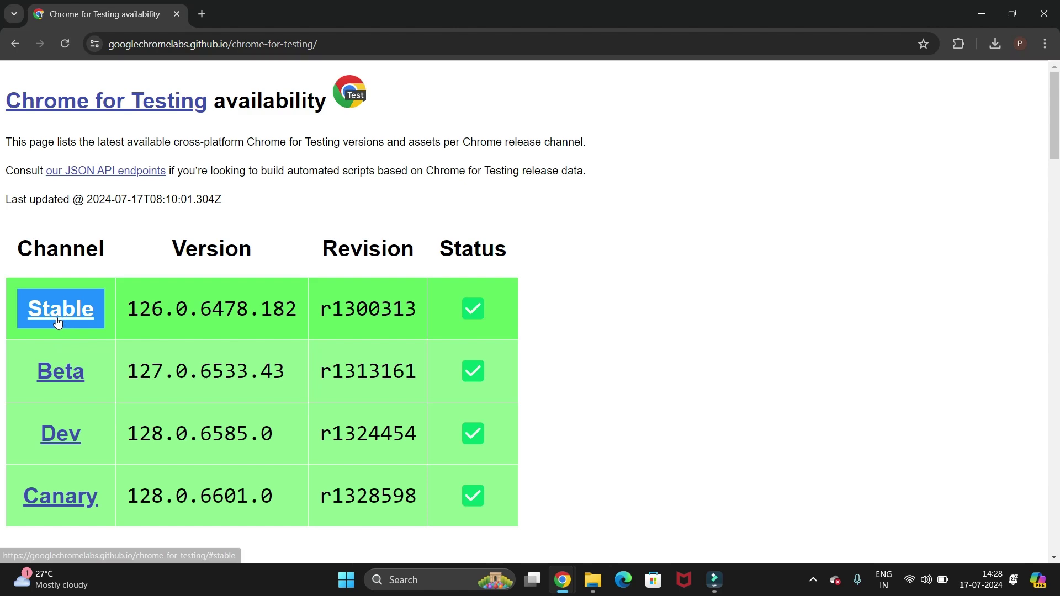
pyautogui.click(58, 323)
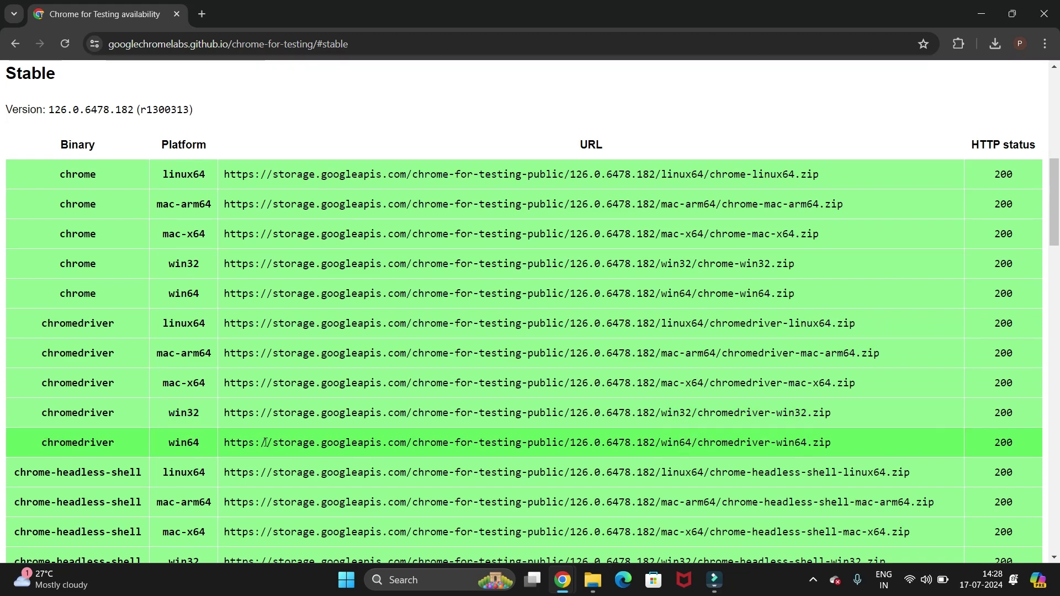
# - Download the Stable win64 chromedriver zip by loading its copied URL in a new tab, and show the file in its folder
pyautogui.tripleClick(287, 447)
pyautogui.hotkey('ctrl', 'c')
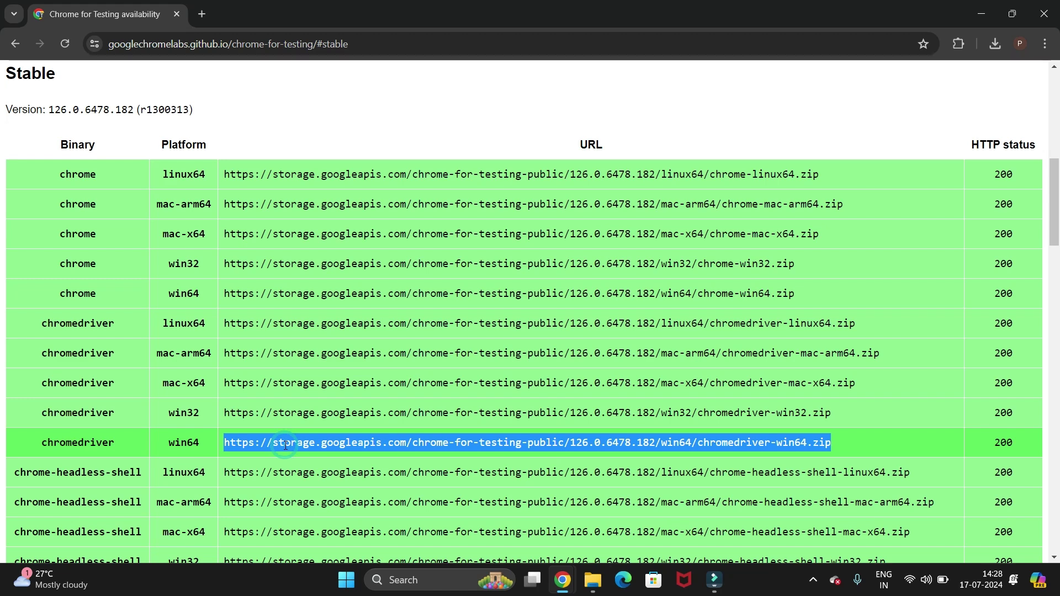
pyautogui.click(198, 21)
pyautogui.hotkey('ctrl', 'v')
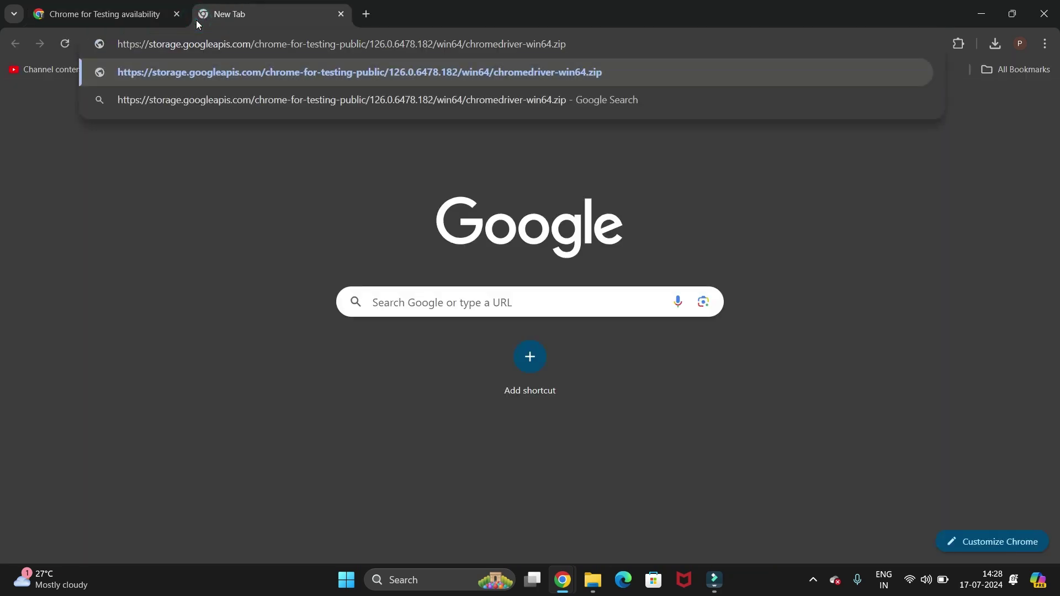
pyautogui.press('Return')
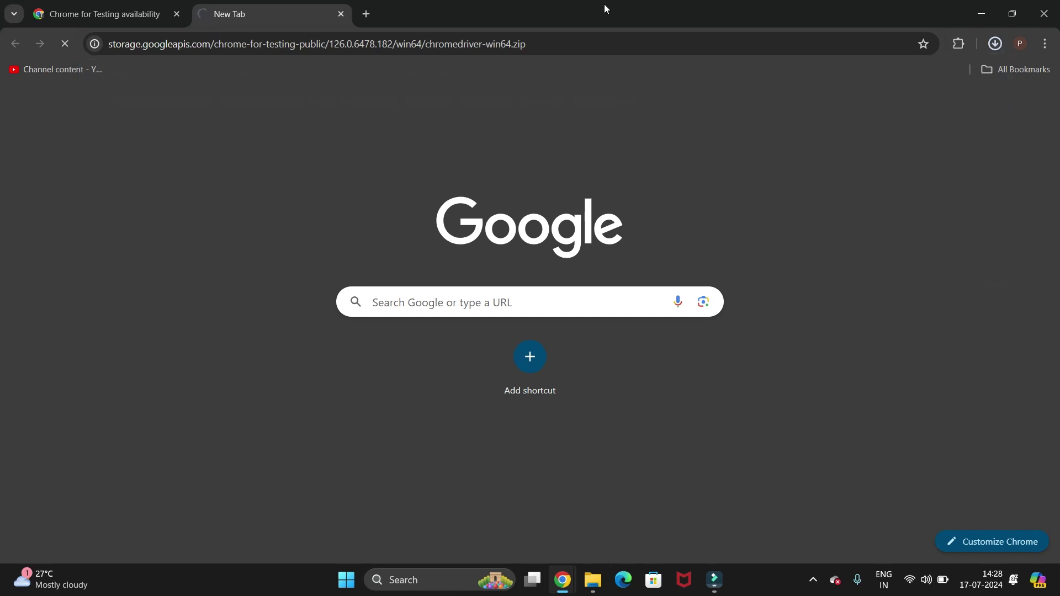
pyautogui.click(995, 44)
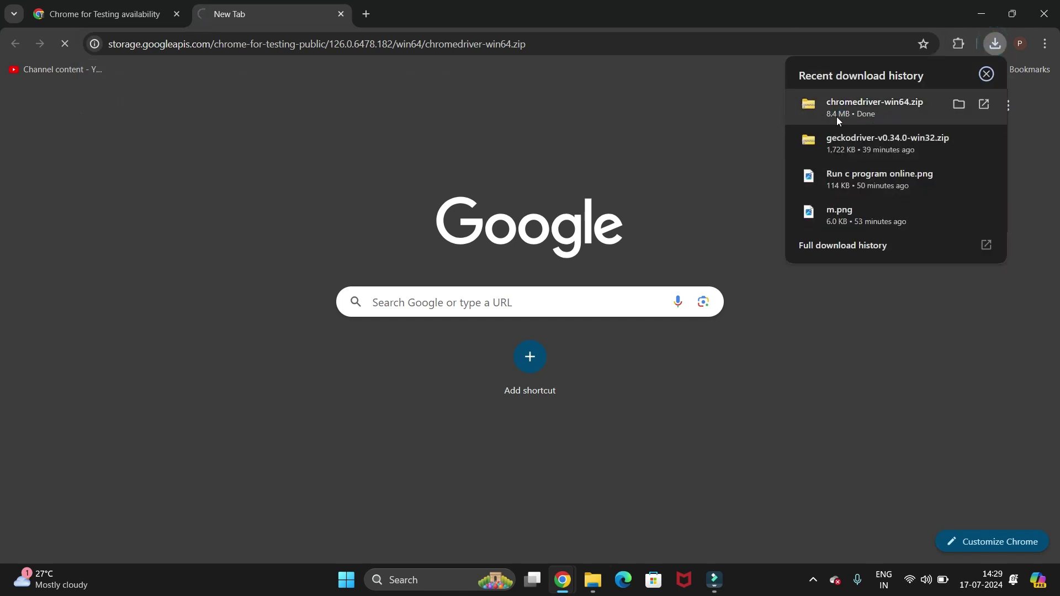
pyautogui.click(959, 105)
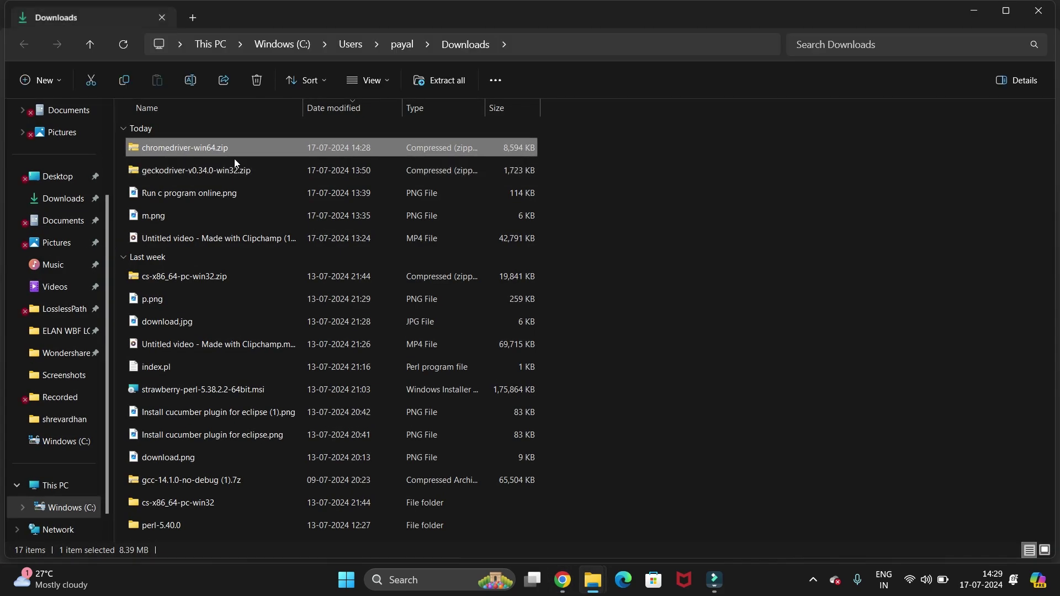
# - Extract chromedriver-win64.zip into the Drivers folder on the Desktop and open the extracted chromedriver-win64 folder
pyautogui.click(200, 148)
pyautogui.rightClick(201, 150)
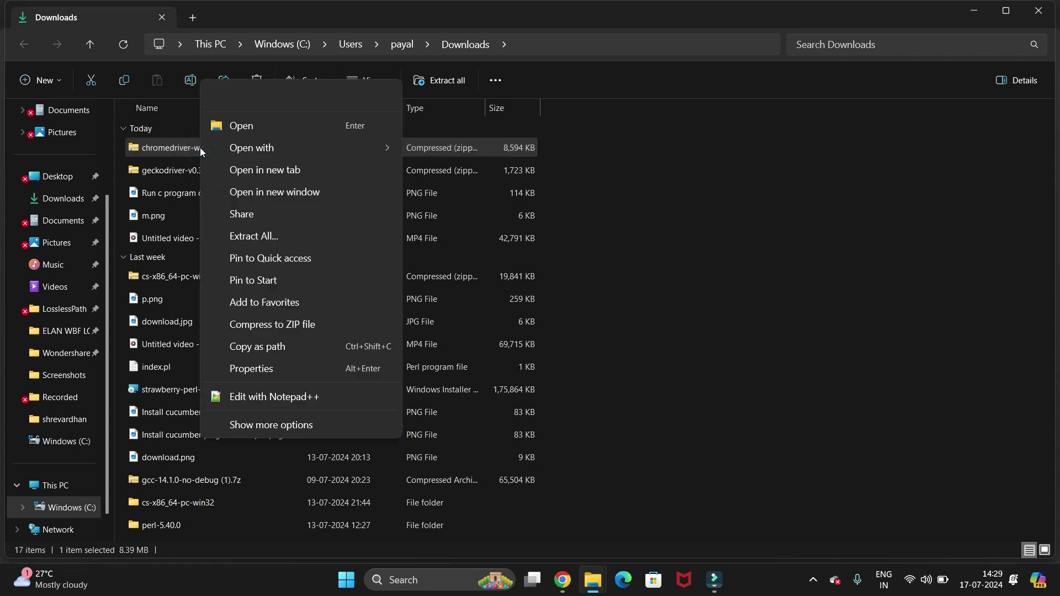
pyautogui.click(266, 237)
pyautogui.click(664, 228)
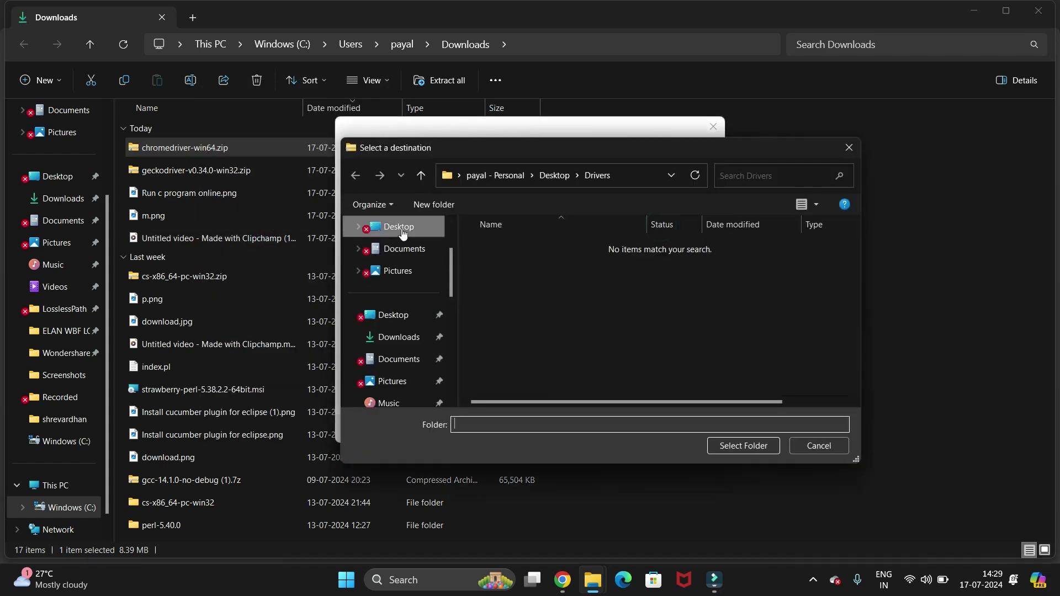
pyautogui.click(555, 174)
pyautogui.doubleClick(509, 244)
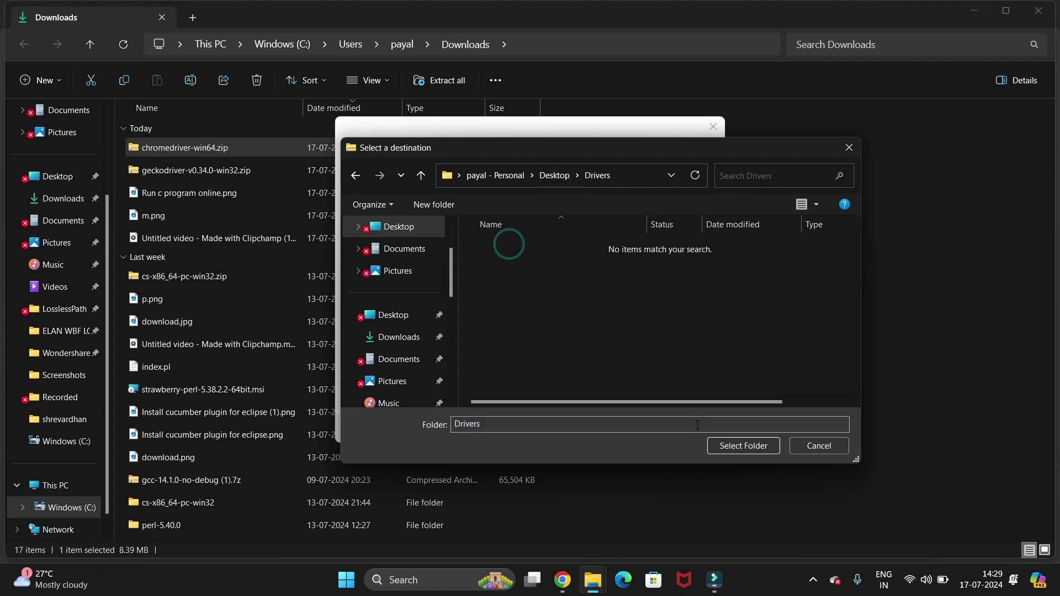
pyautogui.click(738, 446)
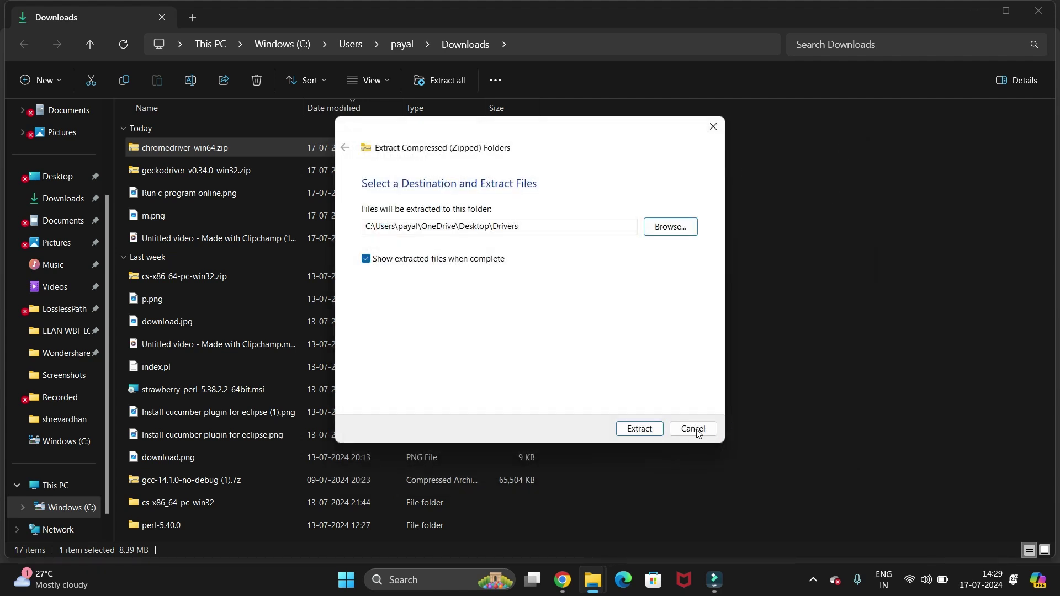
pyautogui.click(639, 428)
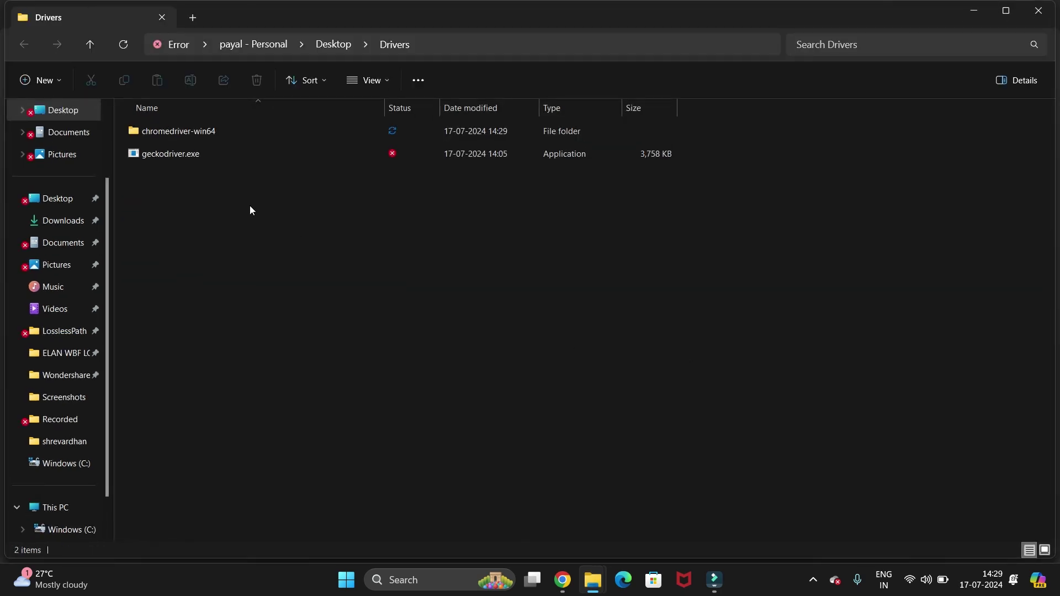
pyautogui.moveTo(168, 158)
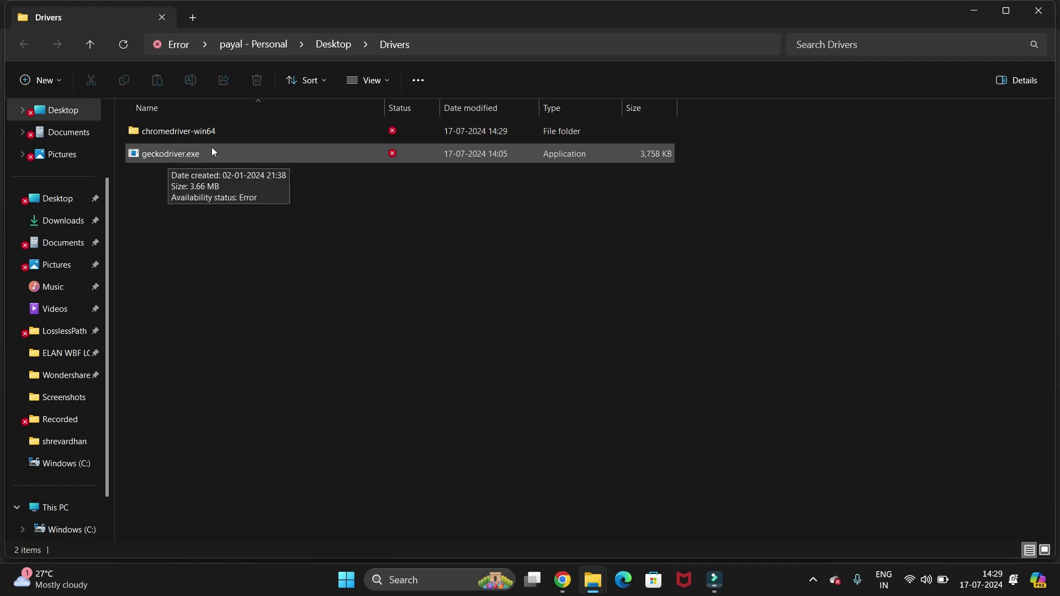
pyautogui.doubleClick(169, 130)
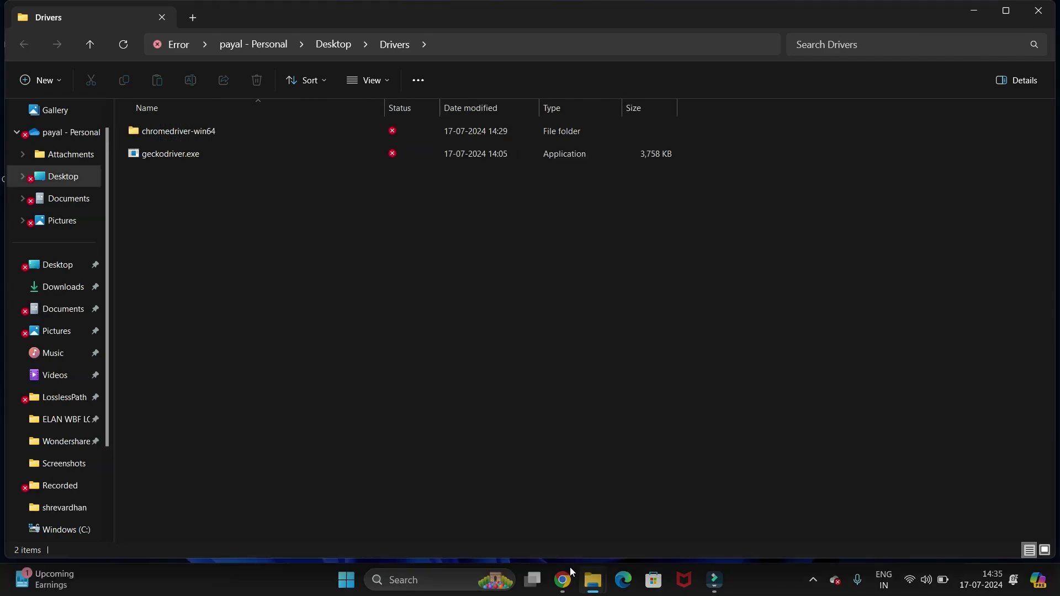
# - Switch to the Selenium website in Chrome, open its Downloads page and expand the list of supported browsers
pyautogui.moveTo(569, 574)
pyautogui.click(630, 501)
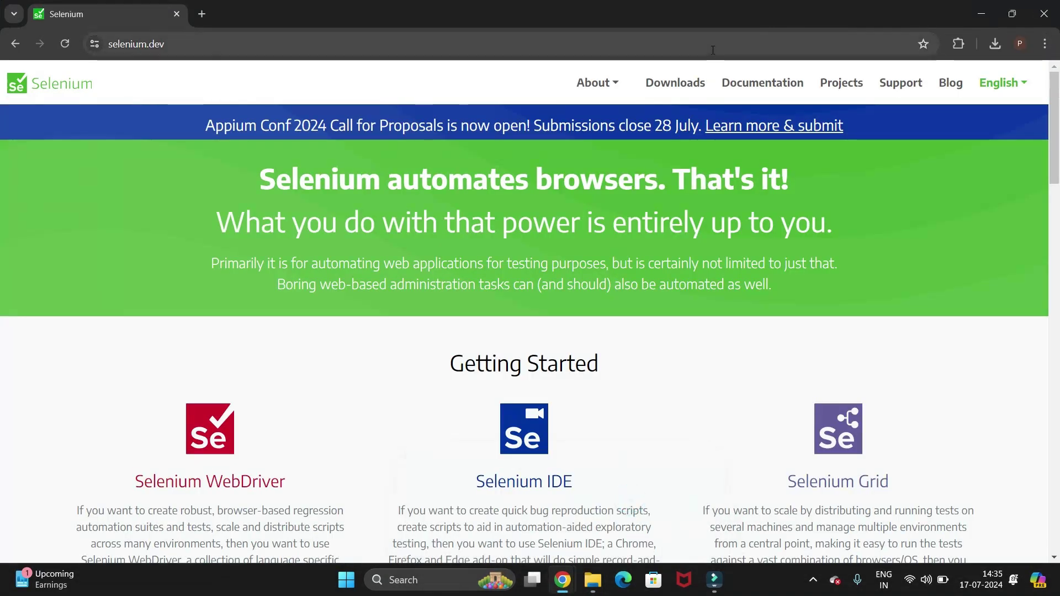
pyautogui.click(685, 81)
pyautogui.scroll(-4, 512, 218)
pyautogui.scroll(-20, 512, 219)
pyautogui.scroll(-10, 512, 222)
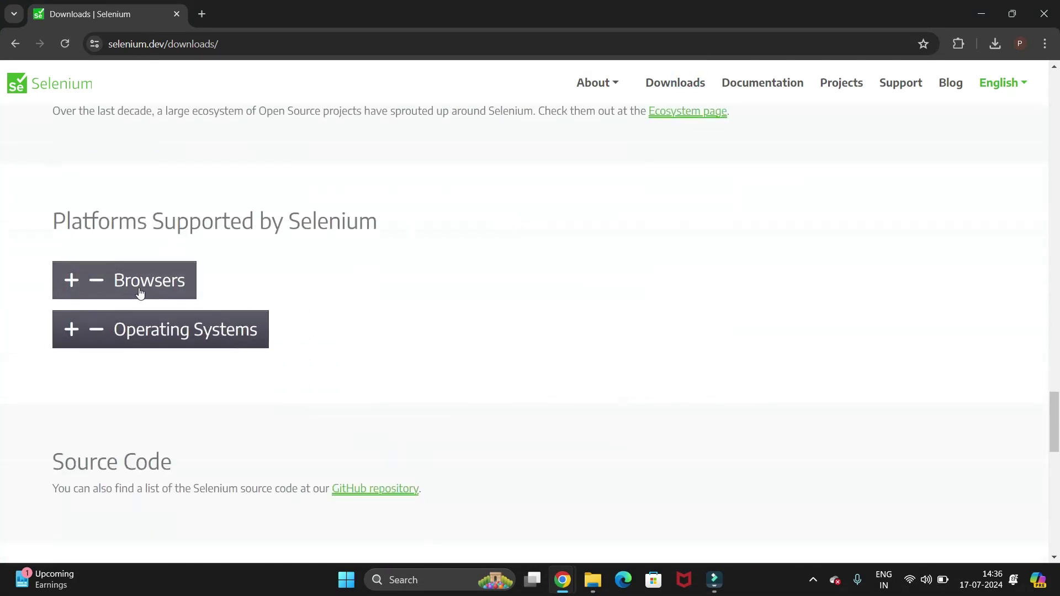
pyautogui.click(140, 293)
pyautogui.scroll(-6, 204, 372)
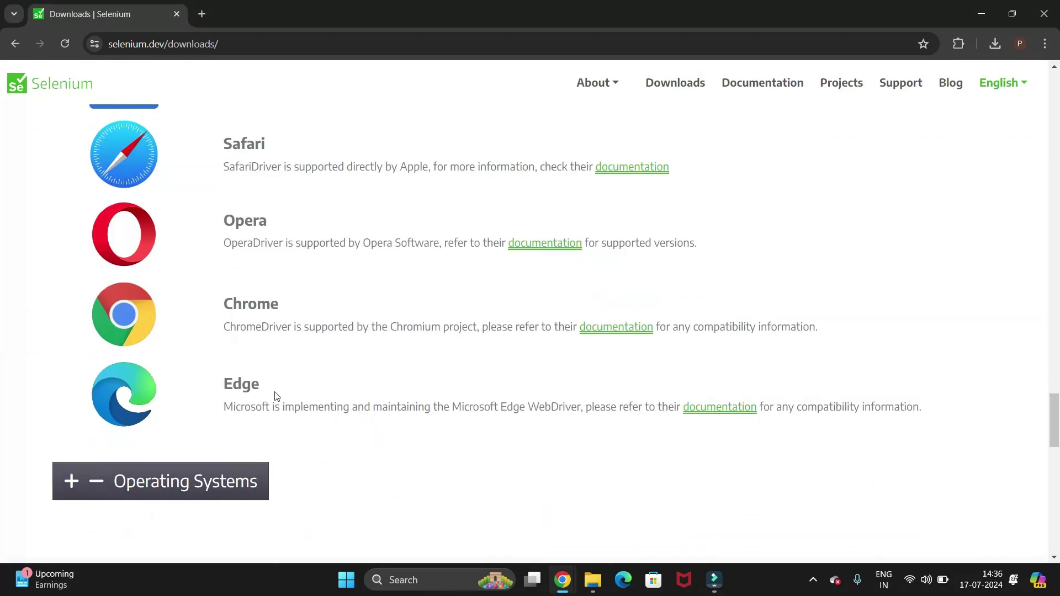
# - Follow the Edge documentation link and download the Stable Channel x64 build of Microsoft Edge WebDriver
pyautogui.click(733, 409)
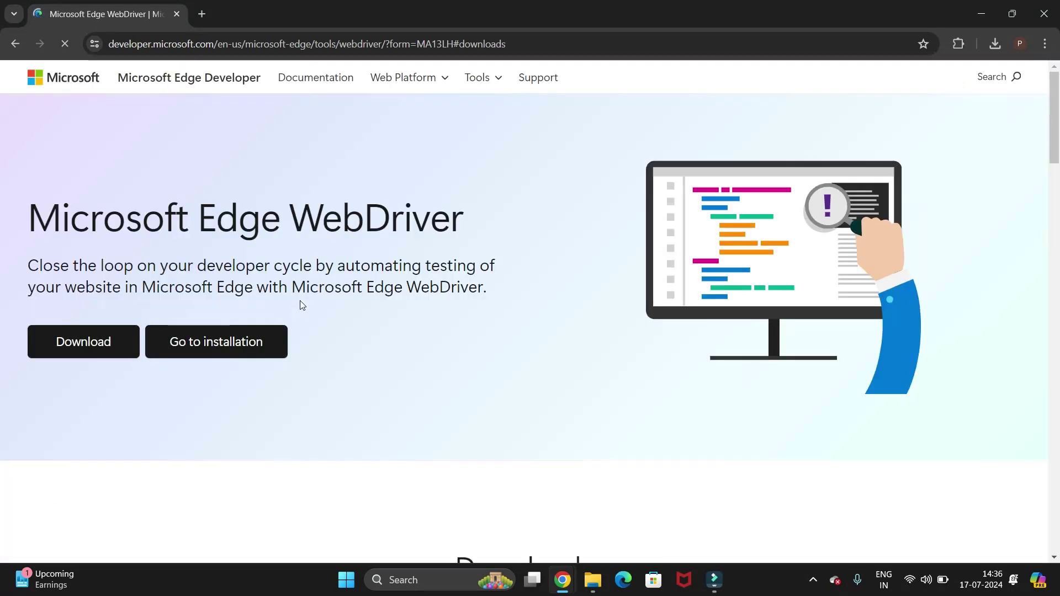
pyautogui.click(70, 343)
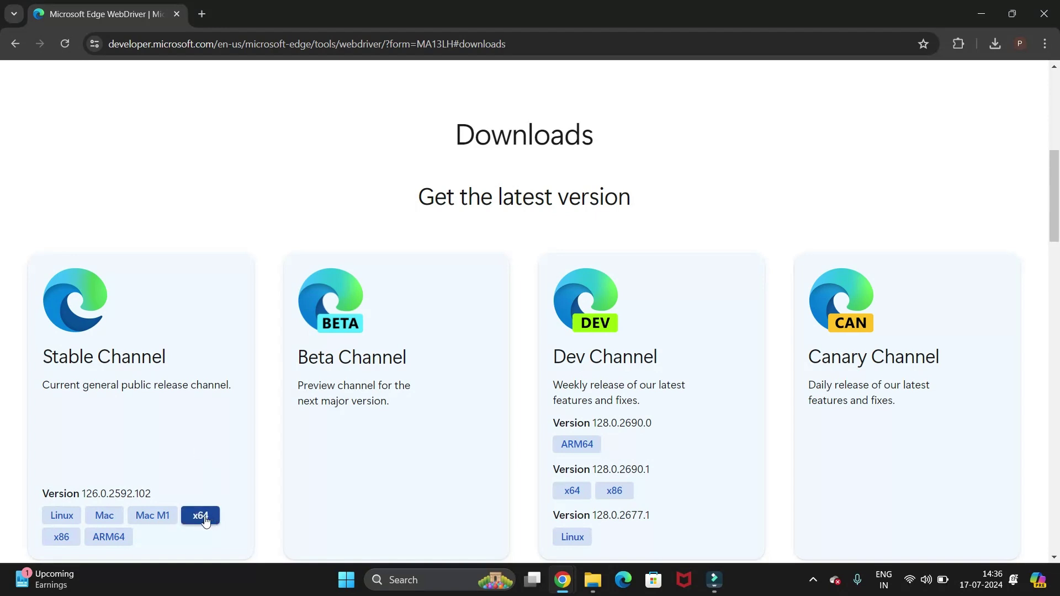
pyautogui.scroll(-1, 266, 478)
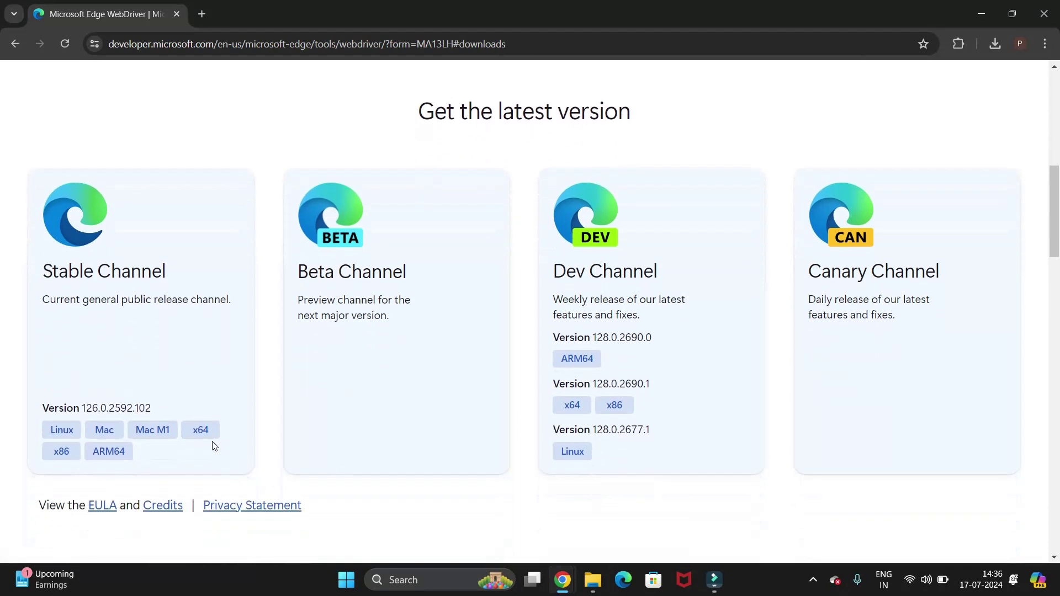
pyautogui.click(200, 429)
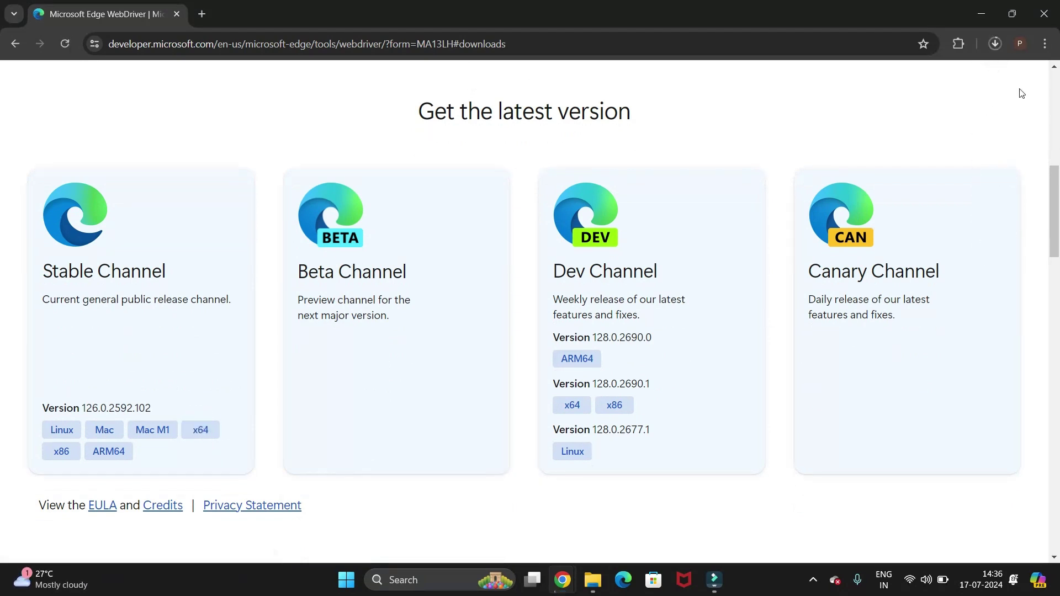
pyautogui.click(999, 41)
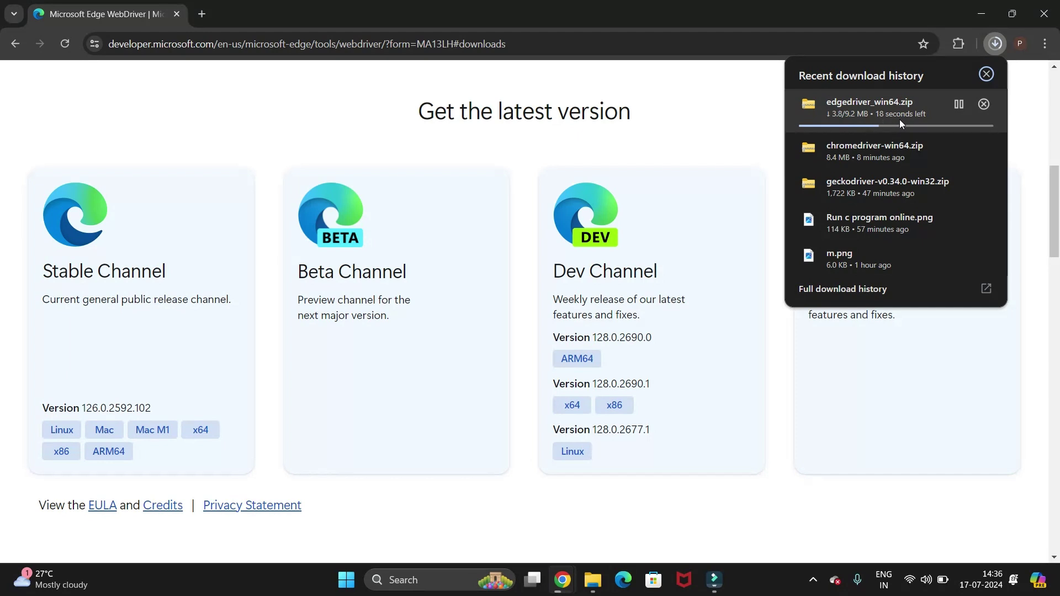
pyautogui.click(820, 532)
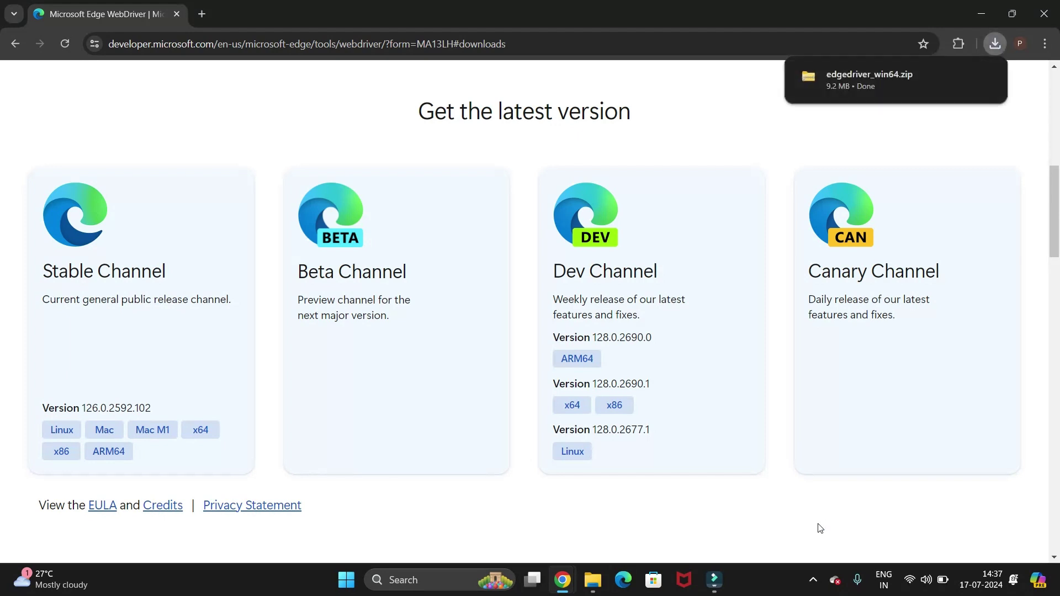
# - Show edgedriver_win64.zip in the Downloads folder and extract it to the default edgedriver_win64 folder there
pyautogui.click(959, 77)
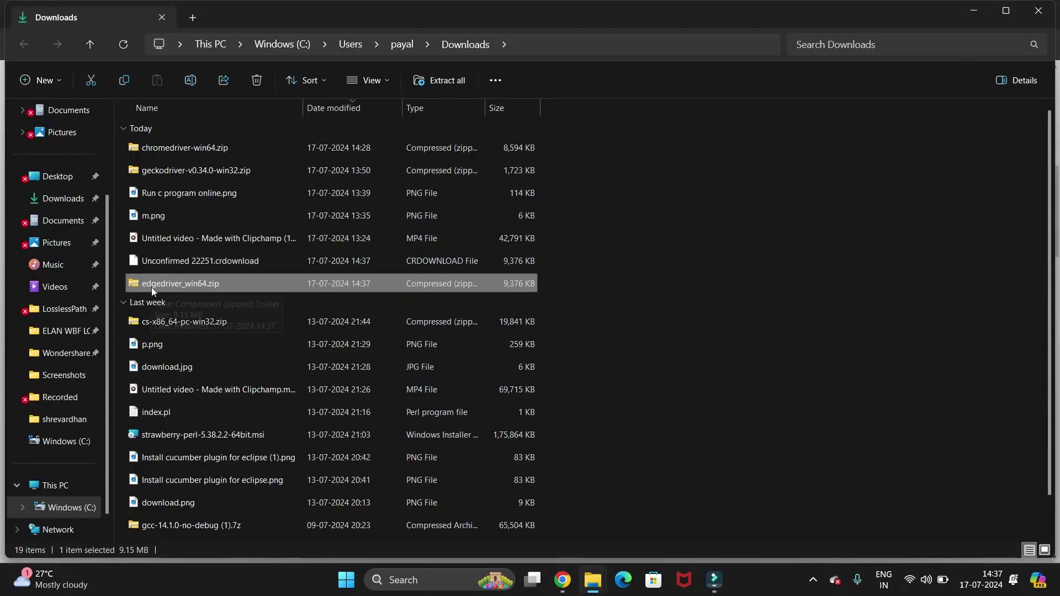
pyautogui.rightClick(152, 289)
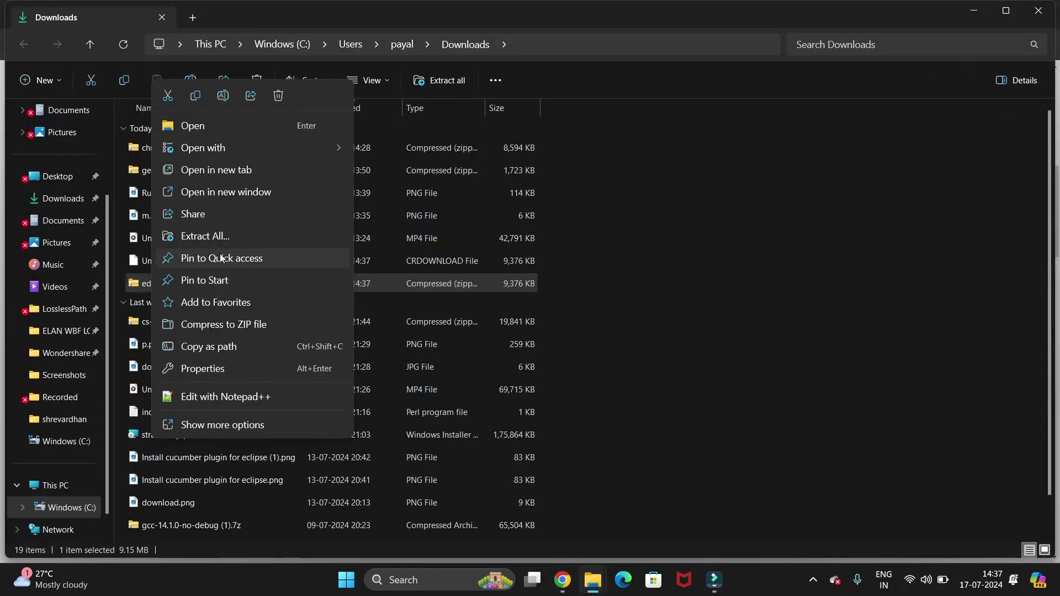
pyautogui.click(223, 238)
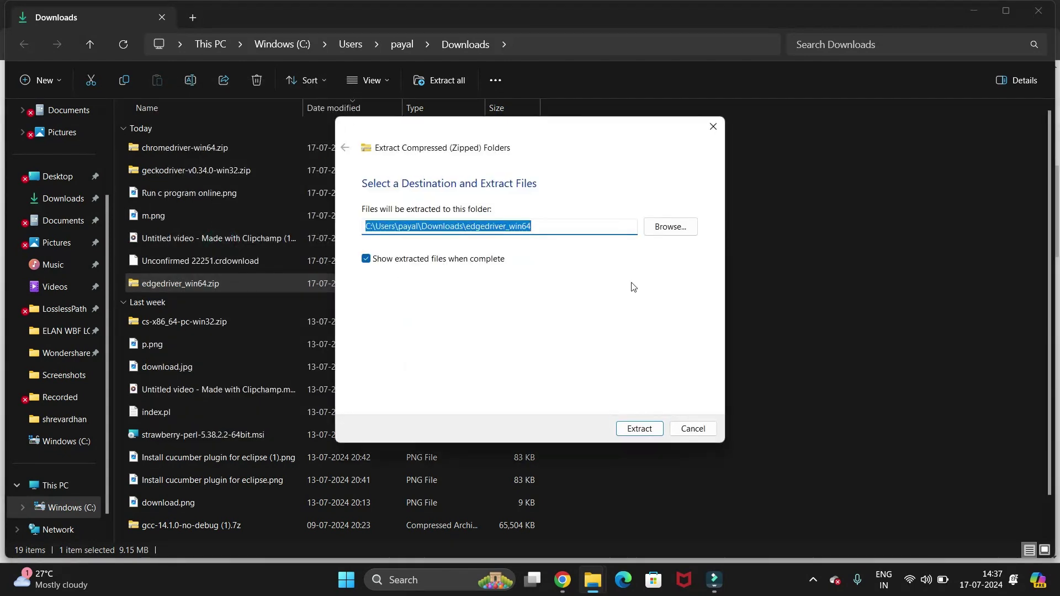
pyautogui.click(637, 428)
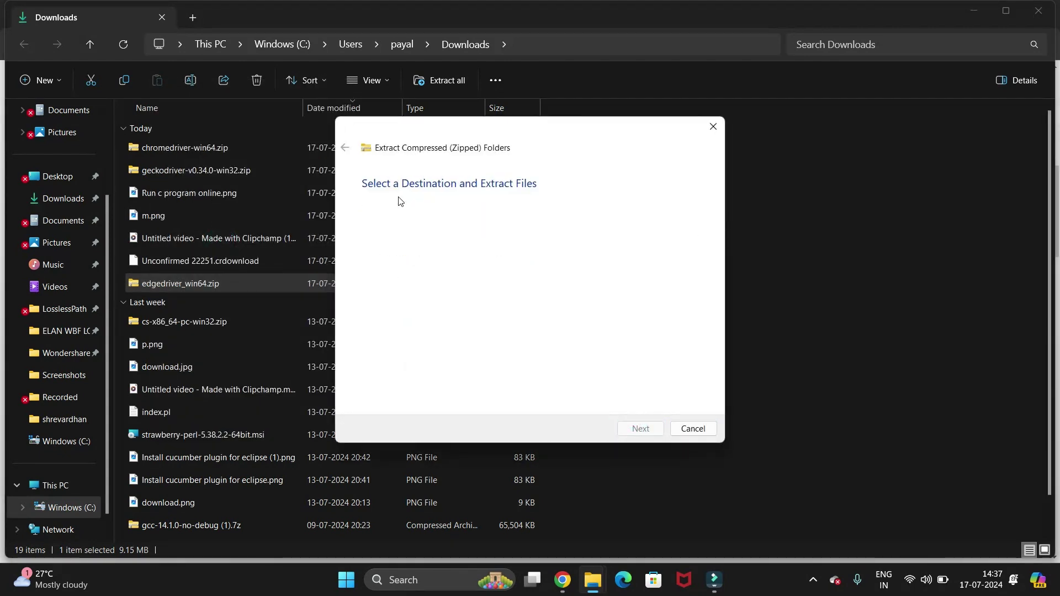